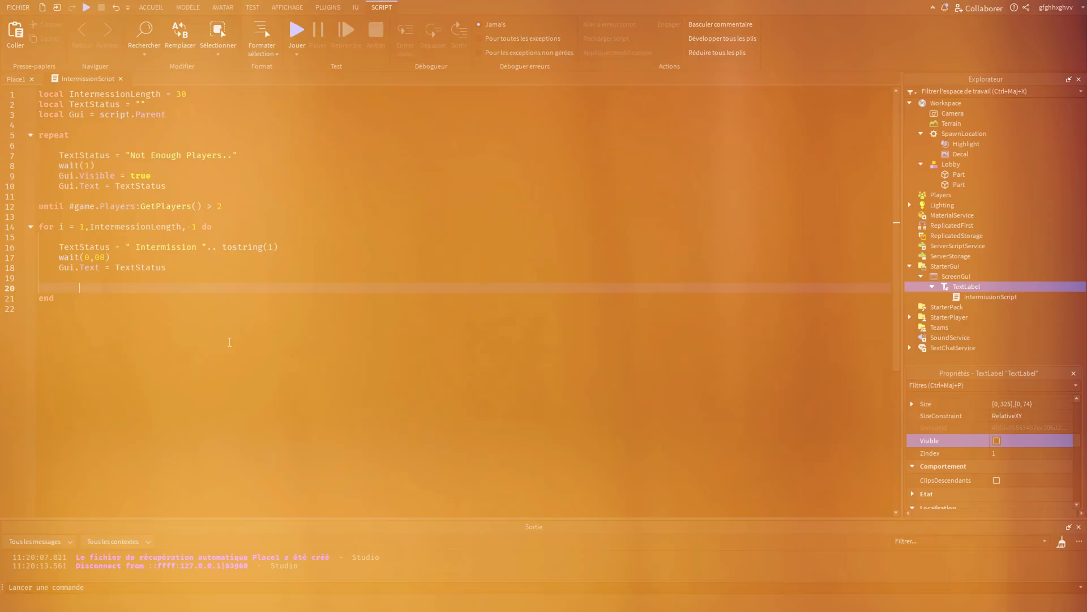
# Step: Complete the function call on the empty line at the end of the intermission countdown loop
pyautogui.write('t()')
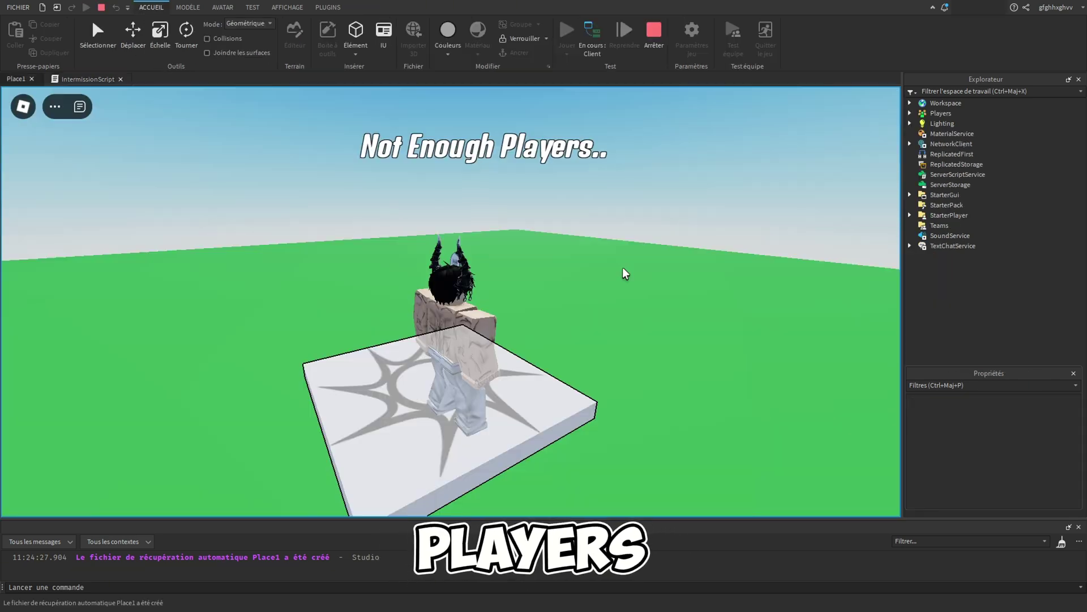
# Step: Playtest the intermission countdown while running and jumping the character around the baseplate
pyautogui.press('w')
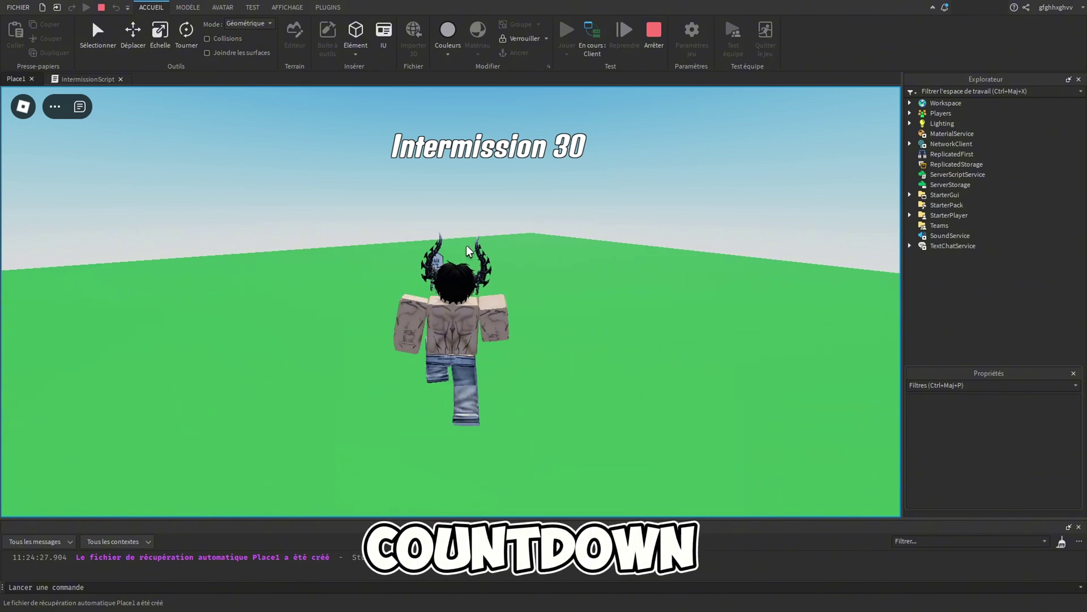
pyautogui.moveTo(467, 246); pyautogui.dragTo(467, 246, button='right')
pyautogui.press('w')
pyautogui.press('space')
pyautogui.press('w')
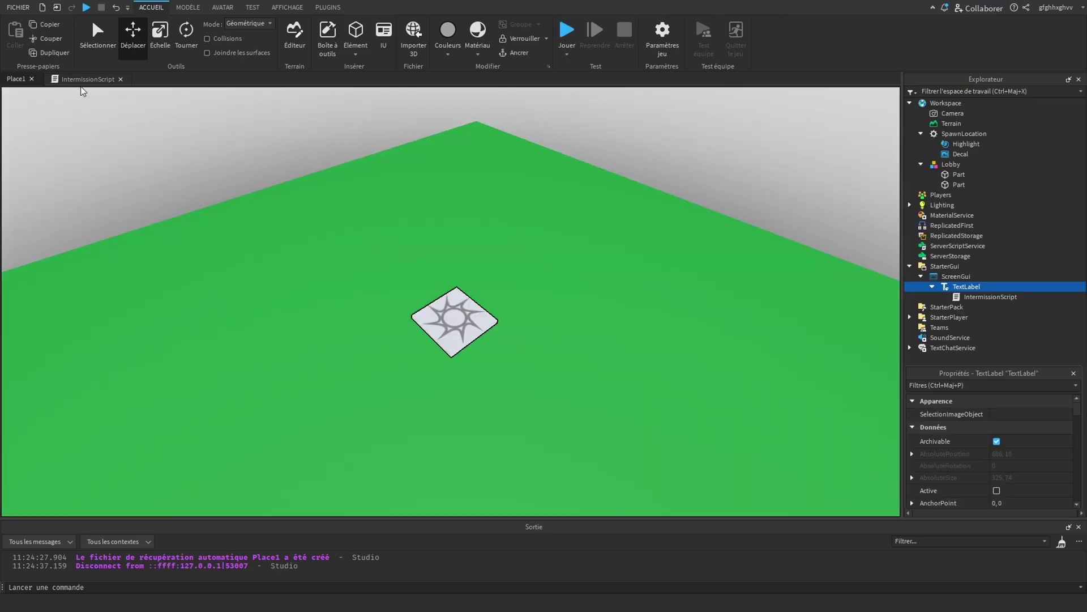
# Step: Review the IntermissionScript, Teleport and Text scripts
pyautogui.click(80, 82)
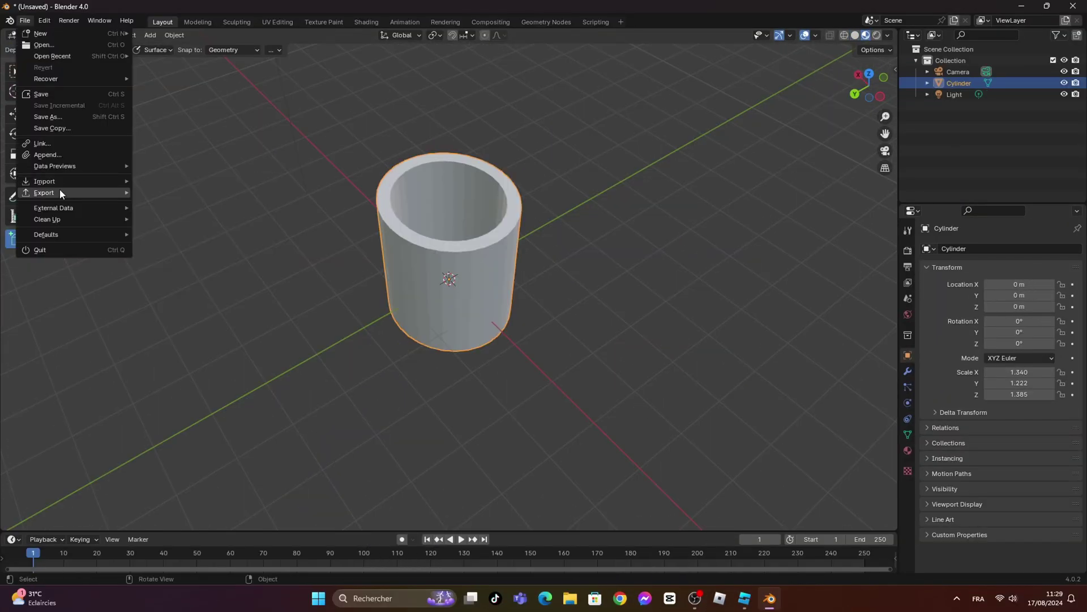
pyautogui.moveTo(57, 192)
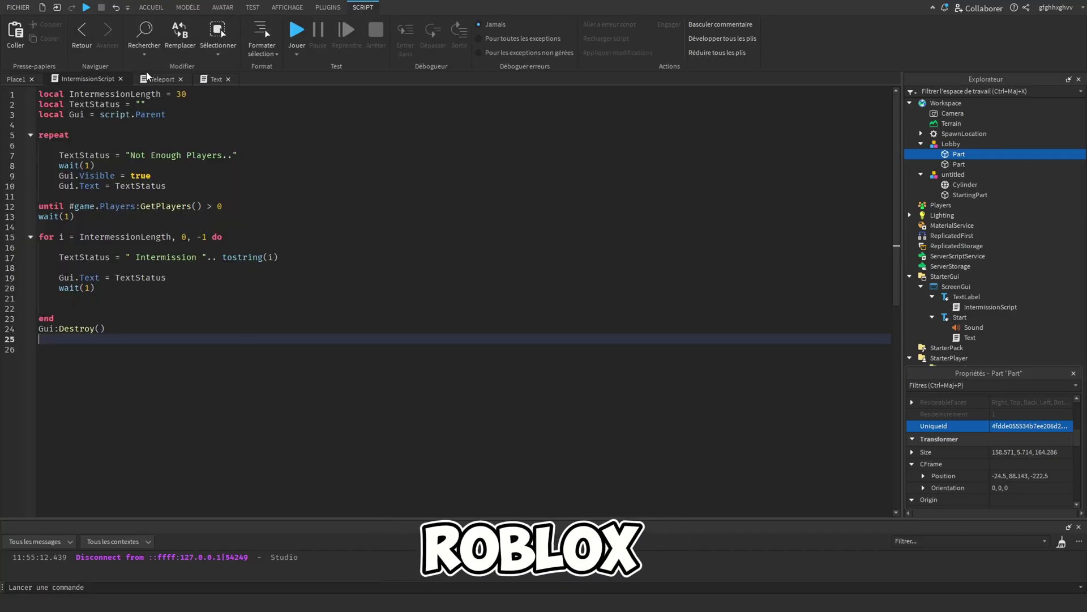
pyautogui.click(153, 79)
pyautogui.click(208, 81)
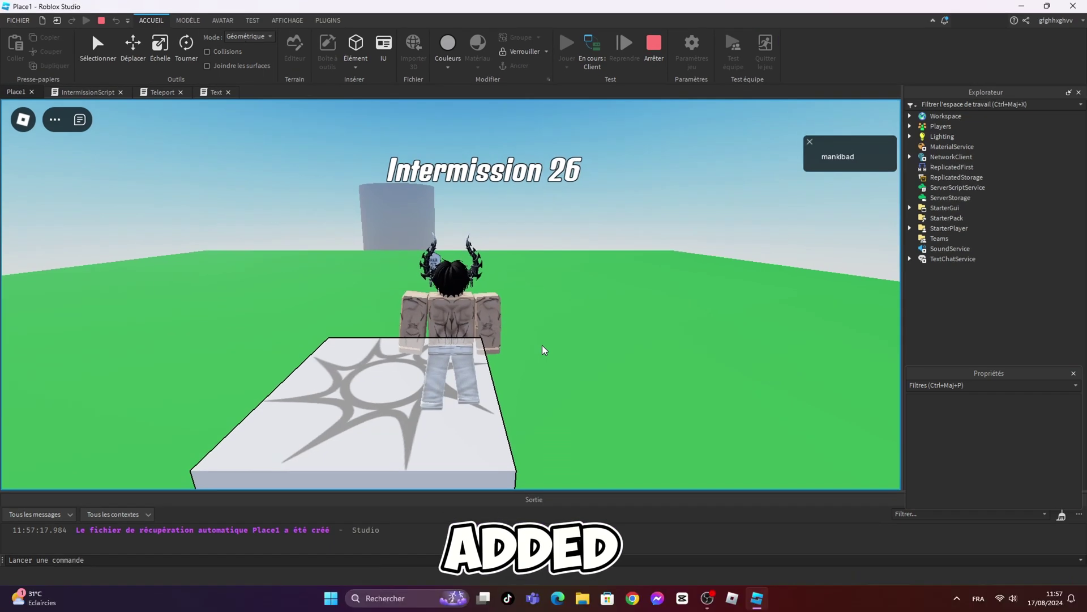
# Step: Send the chat message "Alright after this lets work on the gameplay" during the playtest
pyautogui.press('/')
pyautogui.write('Alright after this lets do the game')
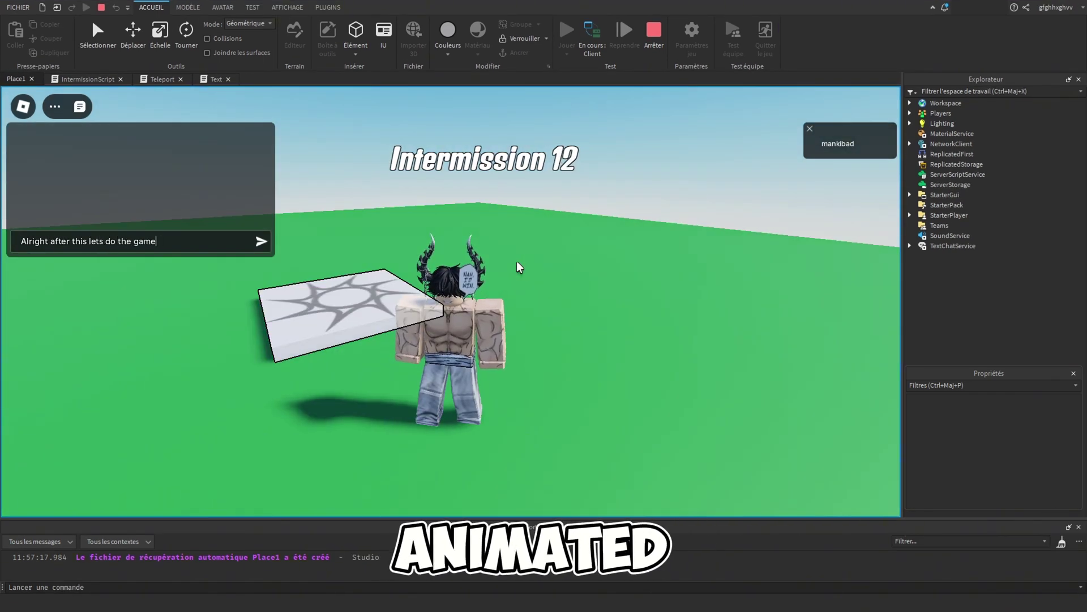
pyautogui.press('BackSpace')
pyautogui.press('BackSpace')
pyautogui.press('BackSpace')
pyautogui.press('BackSpace')
pyautogui.press('BackSpace')
pyautogui.press('BackSpace')
pyautogui.press('BackSpace')
pyautogui.press('BackSpace')
pyautogui.press('BackSpace')
pyautogui.press('BackSpace')
pyautogui.press('BackSpace')
pyautogui.write('work on the gameplay')
pyautogui.press('Return')
# Step: Hide the chat window and look around the map with the character during the playtest
pyautogui.press('w')
pyautogui.moveTo(517, 261); pyautogui.dragTo(565, 274, button='right')
pyautogui.click(79, 107)
pyautogui.moveTo(453, 227); pyautogui.dragTo(392, 219, button='right')
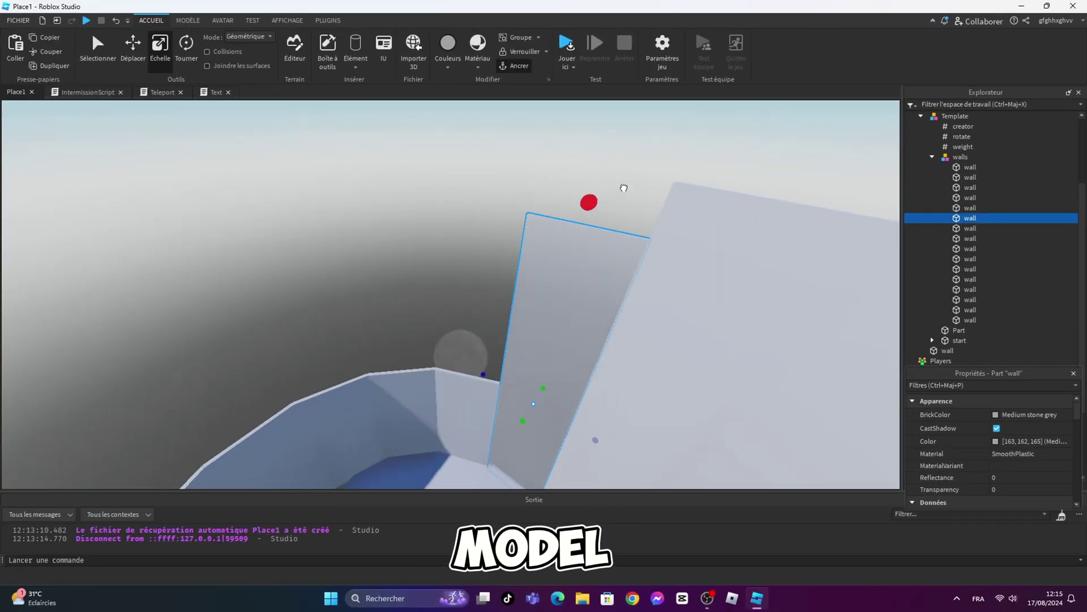
# Step: Stretch the wall segments of the Template's walls model with the Scale tool, continuing with the adjacent segment
pyautogui.moveTo(623, 188); pyautogui.dragTo(641, 151)
pyautogui.moveTo(641, 152); pyautogui.dragTo(601, 177, button='right')
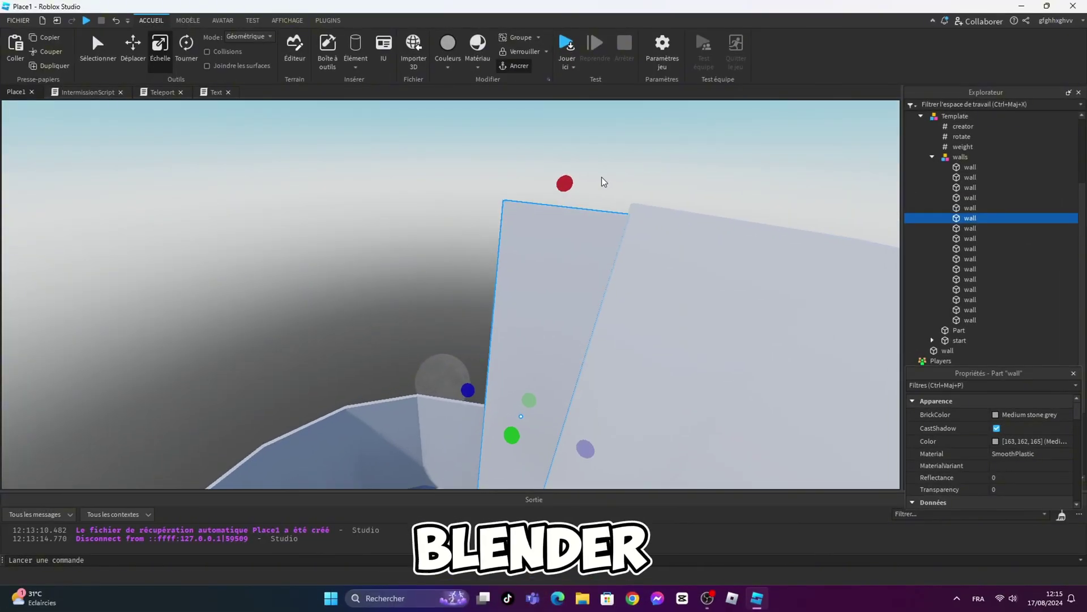
pyautogui.moveTo(571, 185); pyautogui.dragTo(572, 184)
pyautogui.moveTo(629, 178); pyautogui.dragTo(641, 180, button='right')
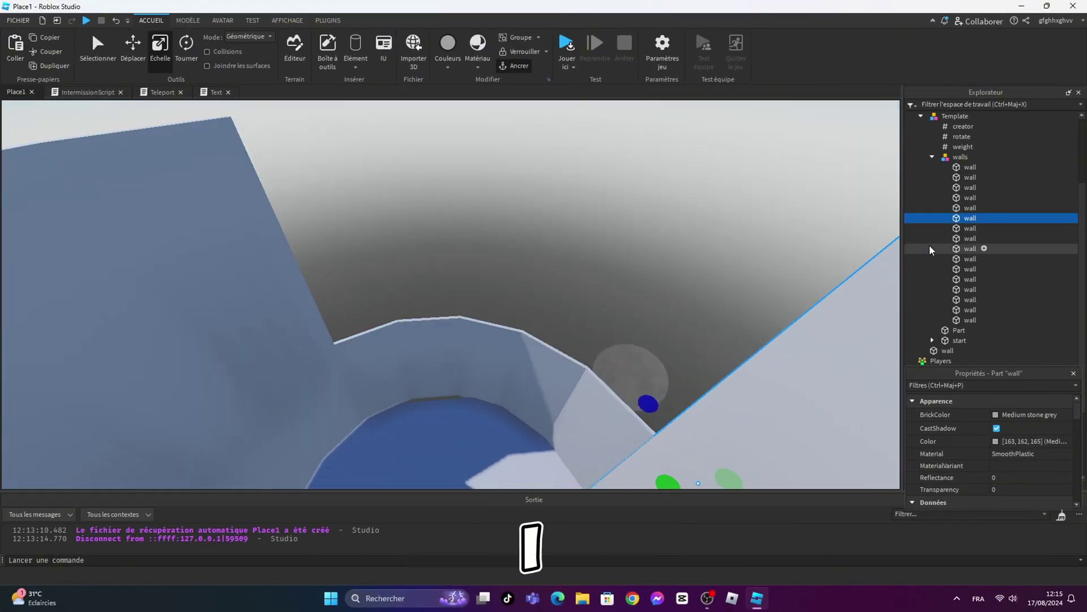
pyautogui.click(959, 210)
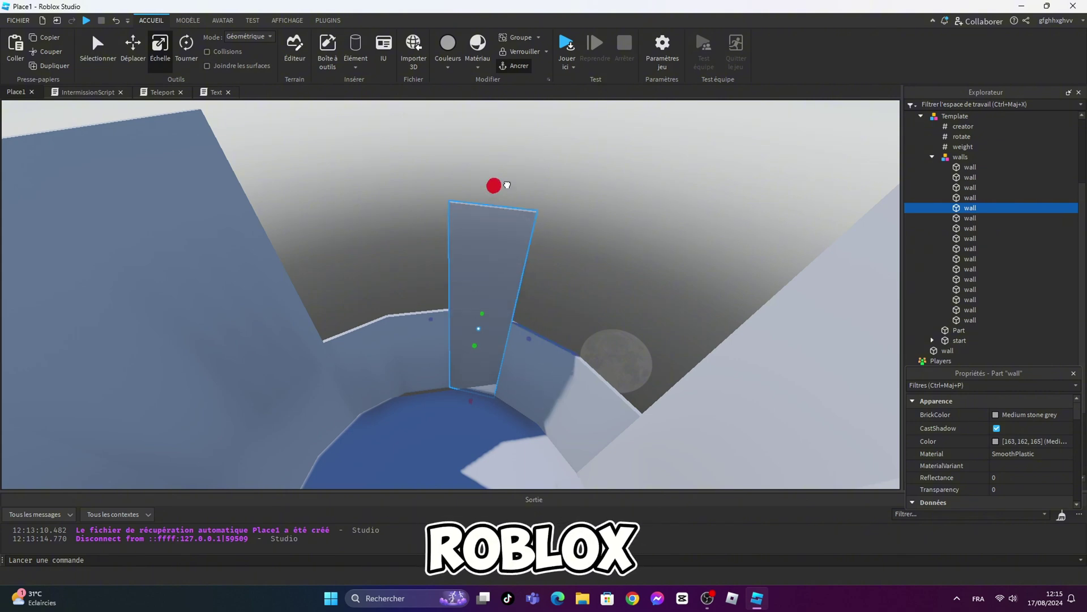
pyautogui.moveTo(507, 185); pyautogui.dragTo(765, 323, button='right')
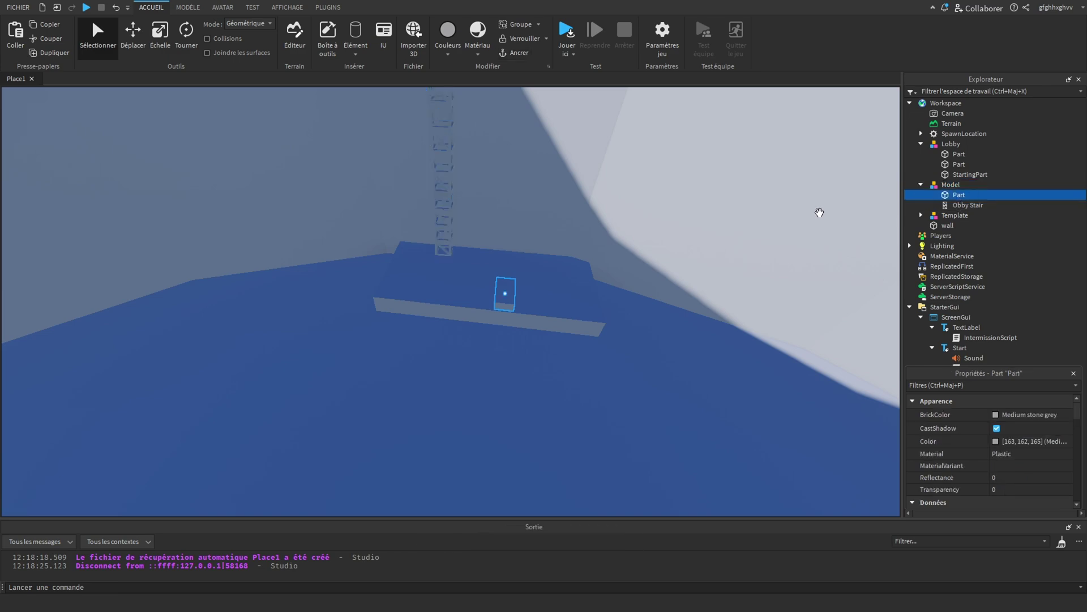
# Step: Add a folder to the Workspace and name it Obby1
pyautogui.click(133, 34)
pyautogui.click(160, 34)
pyautogui.click(968, 103)
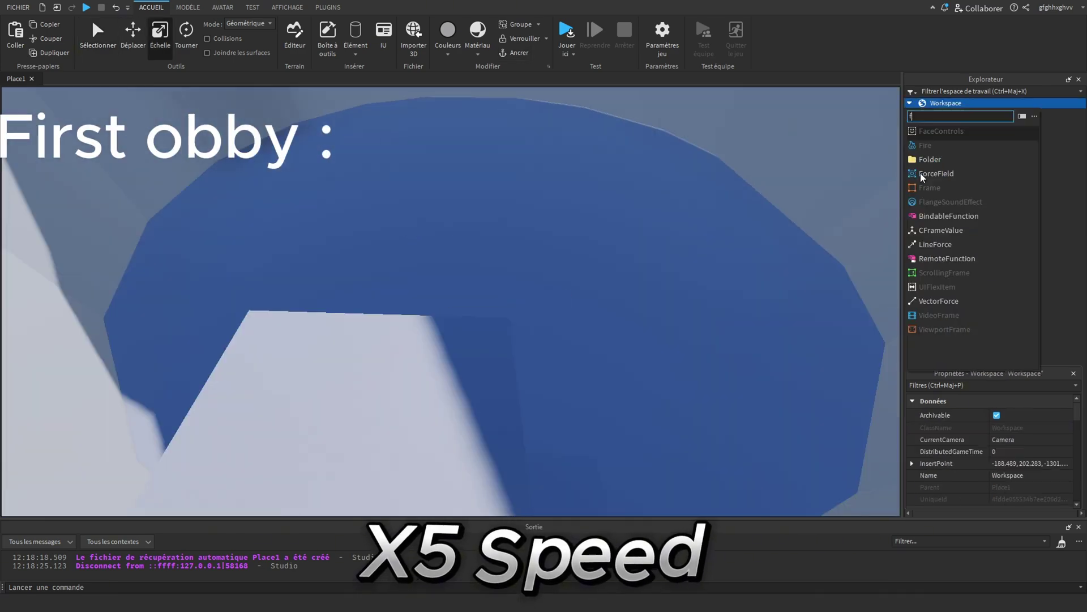
pyautogui.click(939, 159)
pyautogui.doubleClick(952, 134)
pyautogui.write('Obby1')
pyautogui.press('Return')
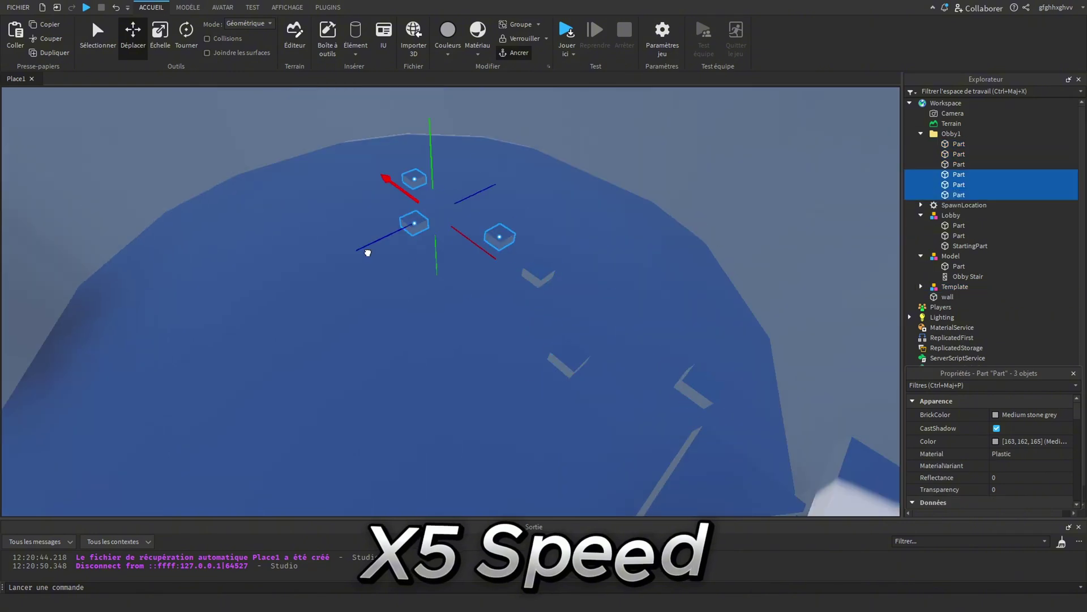
# Step: Scale up the platform part in the Obby2 folder and move it into the Obby1 folder
pyautogui.click(708, 293)
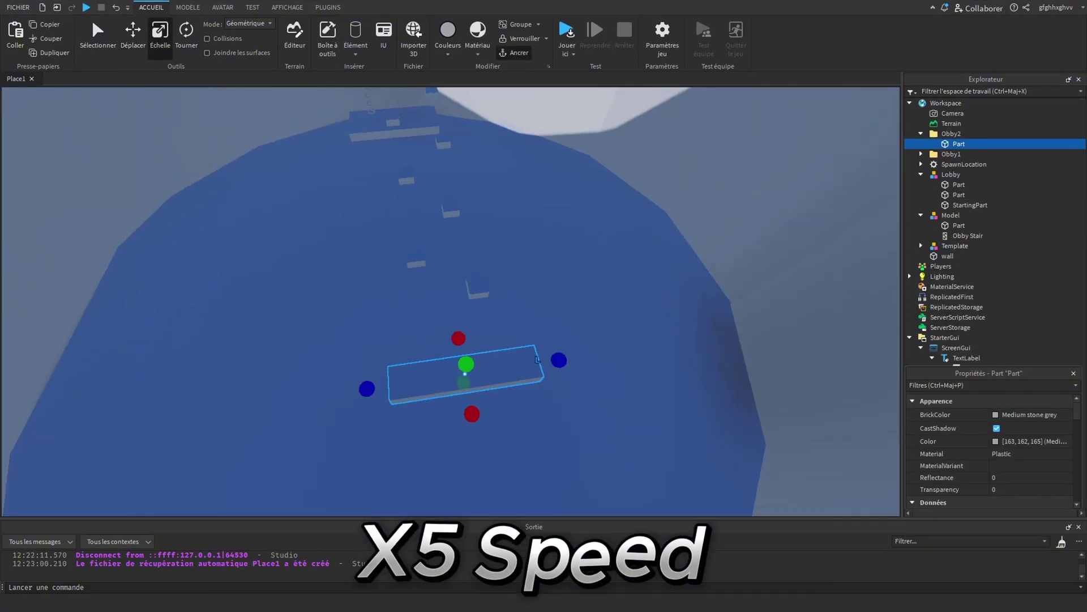
pyautogui.scroll(3, 355, 210)
pyautogui.click(160, 35)
pyautogui.click(921, 246)
pyautogui.click(957, 296)
pyautogui.click(955, 246)
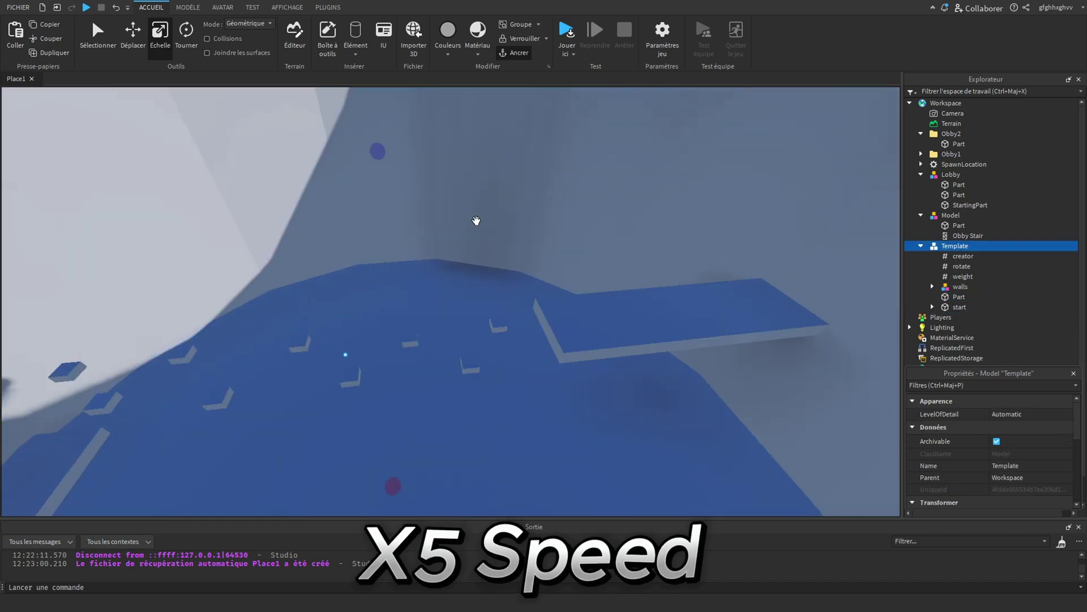
pyautogui.moveTo(958, 144); pyautogui.dragTo(950, 156)
# Step: Add a rotated part to the Obby2 folder on the platform and colour it Really red
pyautogui.click(969, 133)
pyautogui.click(133, 35)
pyautogui.click(186, 36)
pyautogui.click(995, 415)
# Step: Try a PointLight on the red Obby2 part and replace it with a Highlight
pyautogui.click(968, 144)
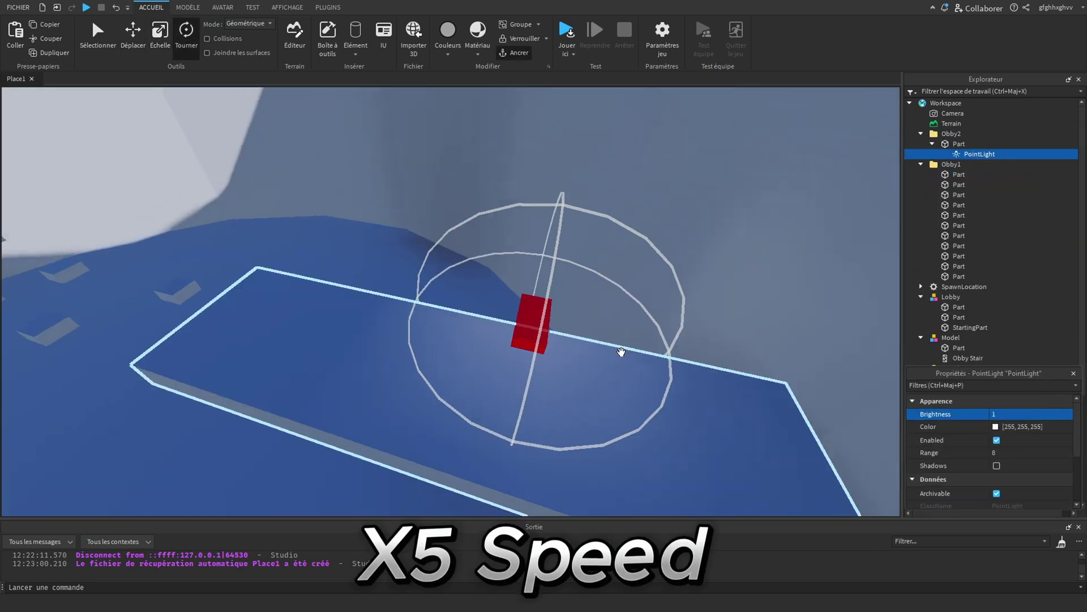
pyautogui.click(996, 480)
pyautogui.click(680, 184)
pyautogui.scroll(-1, 983, 441)
pyautogui.click(983, 412)
pyautogui.click(959, 144)
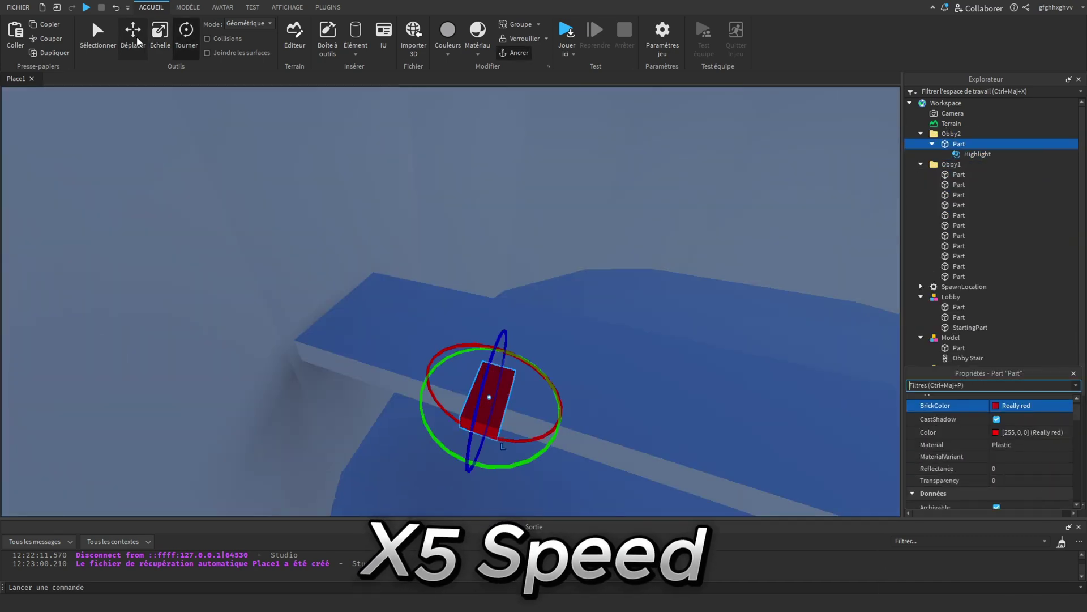
# Step: Adjust the red part's position and size, and put a duplicate of it in the Obby2 folder
pyautogui.click(133, 35)
pyautogui.click(161, 36)
pyautogui.hotkey('ctrl', 'c')
pyautogui.hotkey('ctrl', 'v')
pyautogui.moveTo(948, 324); pyautogui.dragTo(957, 133)
# Step: Duplicate the selected obby parts, move the copies along the course and file them with the other obby parts
pyautogui.click(133, 35)
pyautogui.keyDown('ctrl'); pyautogui.click(959, 185); pyautogui.keyUp('ctrl')
pyautogui.click(997, 419)
pyautogui.hotkey('ctrl', 'c')
pyautogui.hotkey('ctrl', 'v')
pyautogui.moveTo(396, 263); pyautogui.dragTo(541, 245)
pyautogui.moveTo(948, 323); pyautogui.dragTo(966, 215)
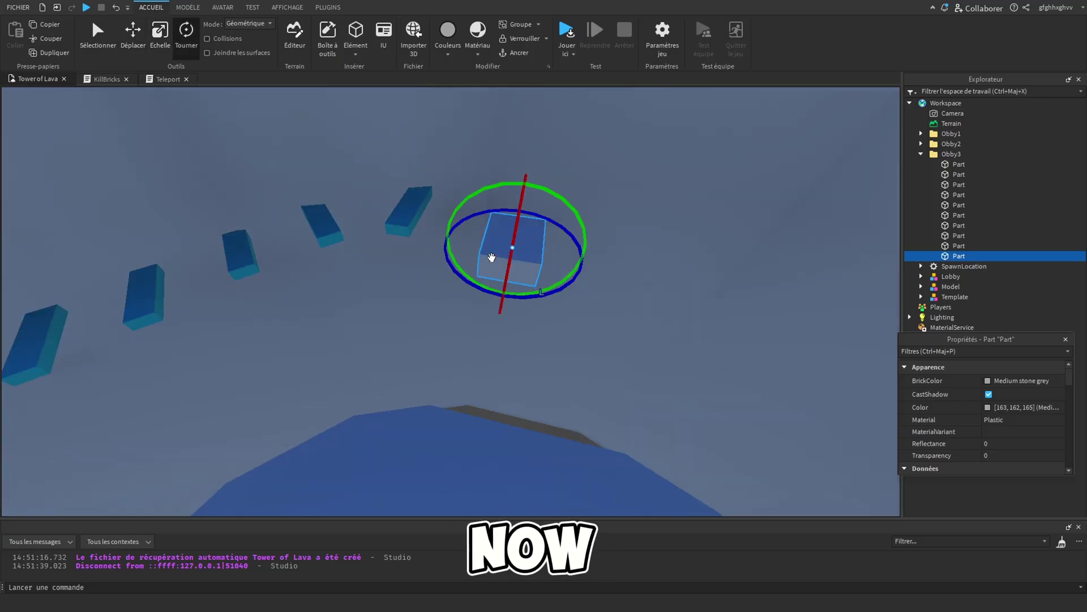
# Step: Position and scale the last platform part in Obby3, and continue with the parts in Obby4
pyautogui.click(133, 35)
pyautogui.click(161, 35)
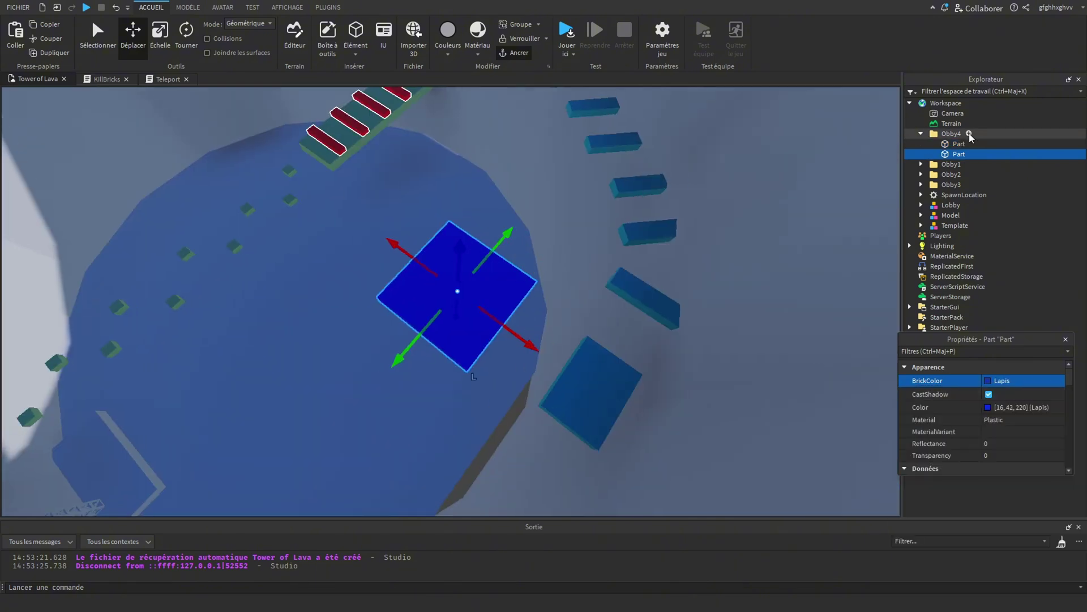
pyautogui.click(966, 142)
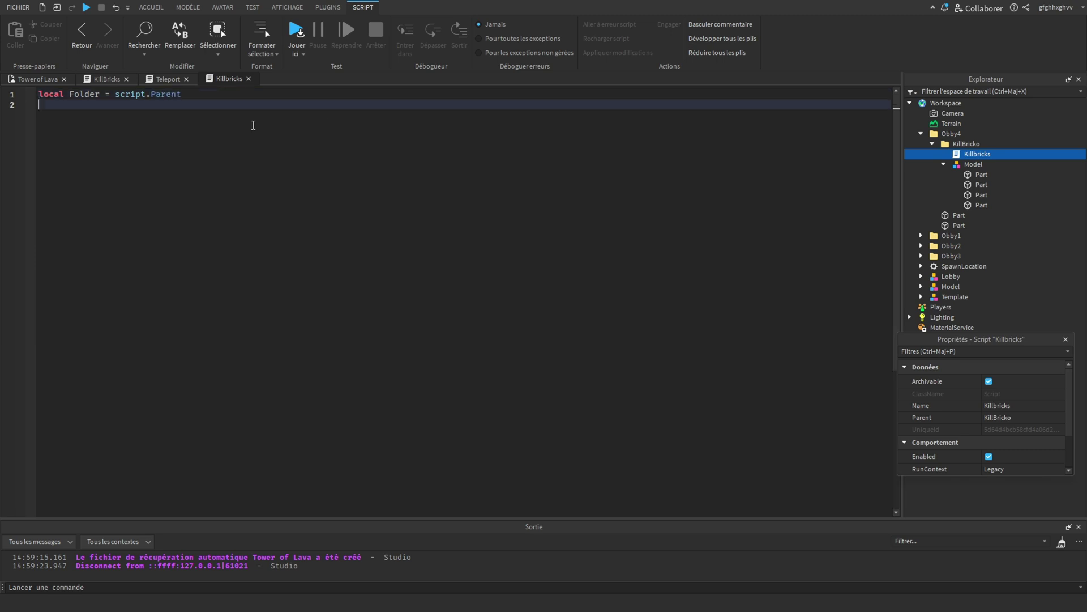
# Step: Declare local KillBricks = Folder:GetDescendants() in the Killbricks script, correcting the keyword to lowercase "local"
pyautogui.moveTo(85, 94); pyautogui.dragTo(104, 94)
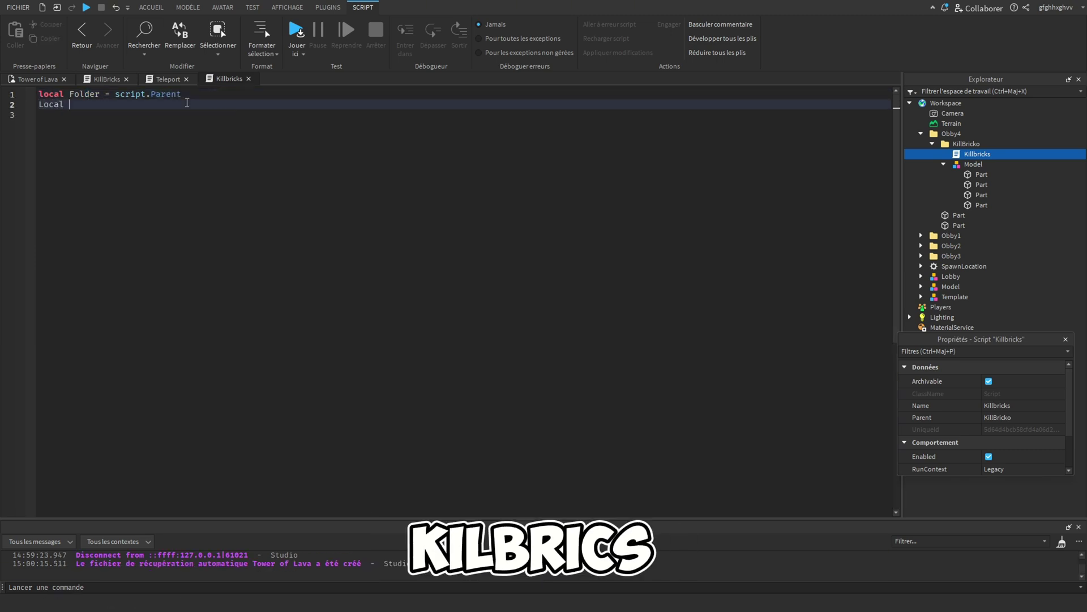
pyautogui.write('ks = Folder:GetDescendants()')
pyautogui.press('Return')
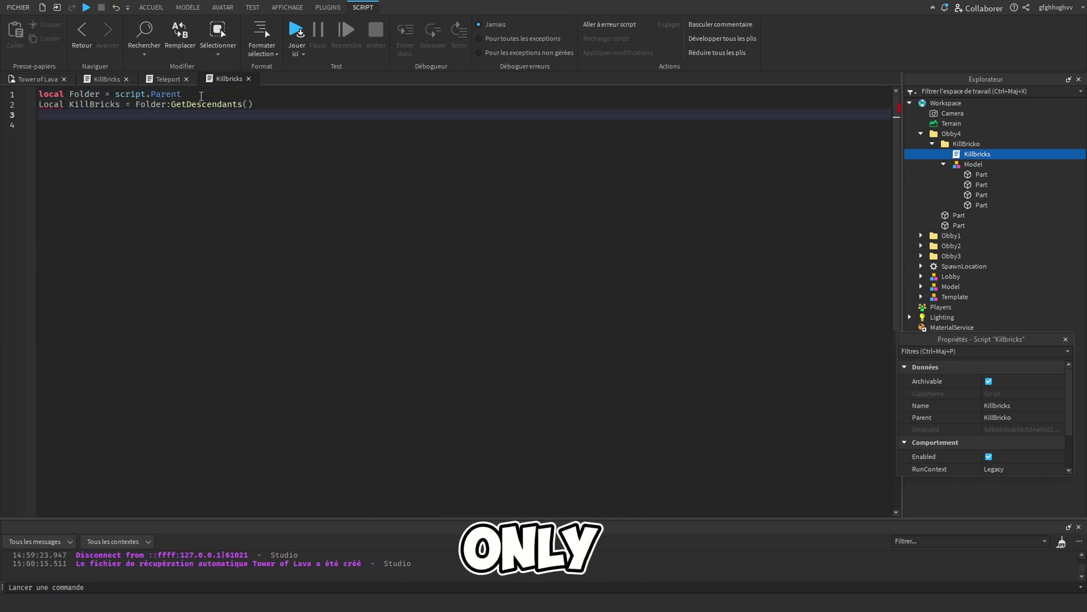
pyautogui.doubleClick(52, 104)
pyautogui.press('BackSpace')
pyautogui.write('local')
# Step: Add an "if KillBricks then" block below the KillBricks declaration
pyautogui.click(259, 105)
pyautogui.press('Return')
pyautogui.write('if killBricks then')
pyautogui.press('Return')
# Step: Inside the block, write the loop "for i,v in ipairs(KillBricks) do" with the check "if v:IsA("BasePart") then"
pyautogui.write('for')
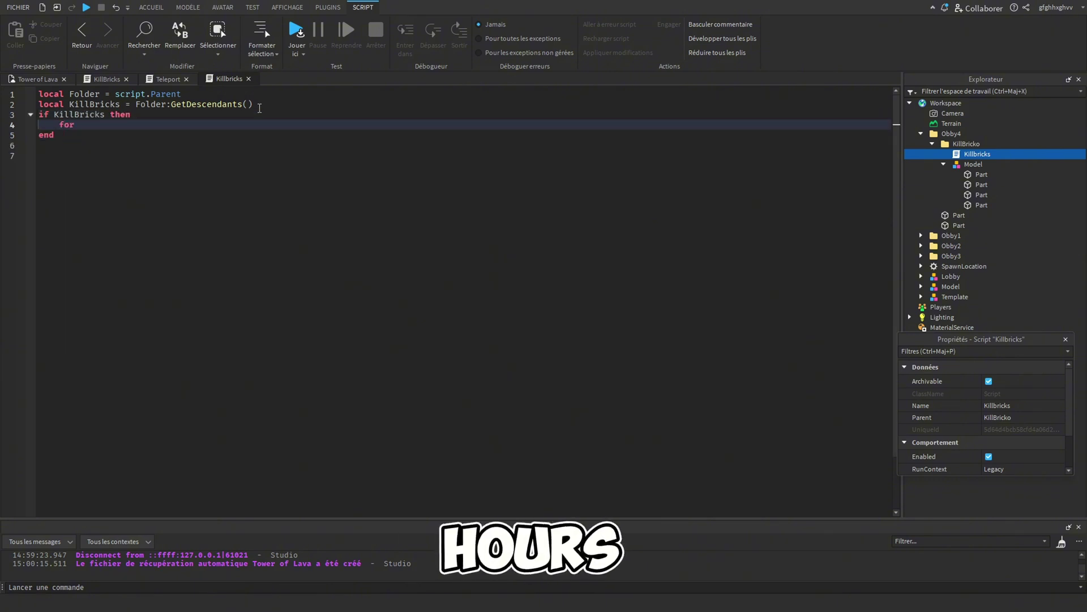
pyautogui.write(' i,v in ipairs(KillBricks)')
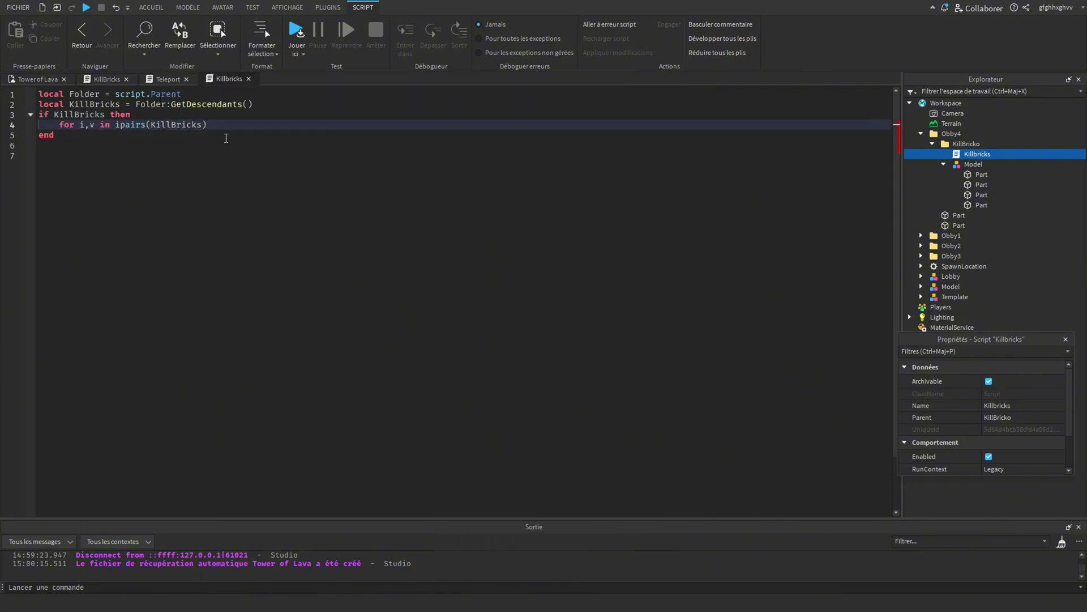
pyautogui.write(' do')
pyautogui.press('Return')
pyautogui.write('if v:IsA("BasePart") then')
pyautogui.press('Return')
pyautogui.write('b')
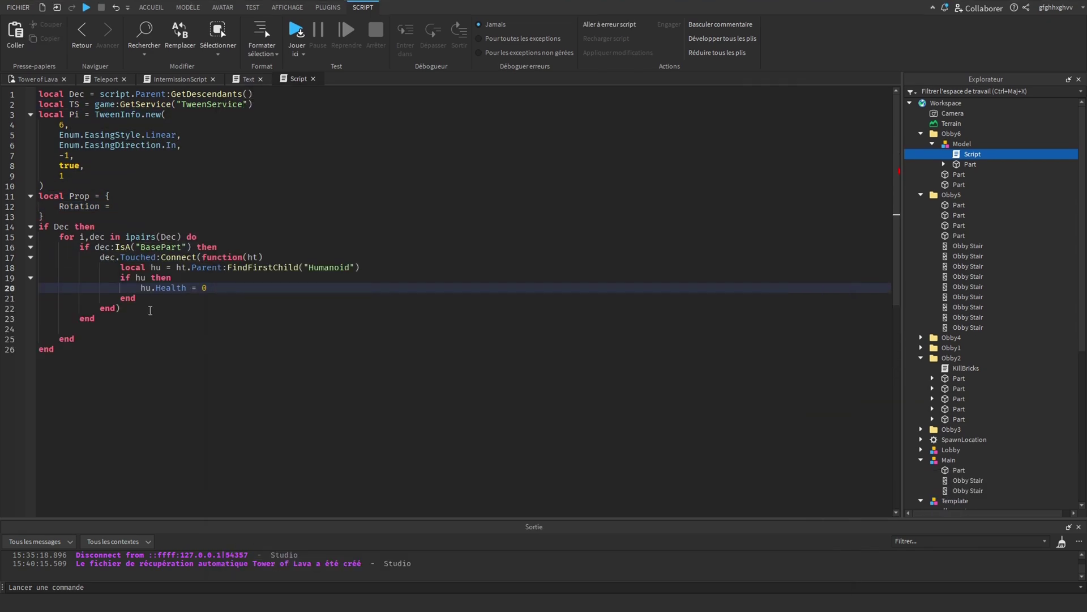
# Step: Move the TweenInfo and Prop definitions inside the BasePart check and set Rotation to { Vector3.new(math.rad(90),dec.Orientation.Y,dec.Orientation.Z)}
pyautogui.moveTo(43, 216); pyautogui.dragTo(12, 157)
pyautogui.press('BackSpace')
pyautogui.write('{dec.Orientation.X')
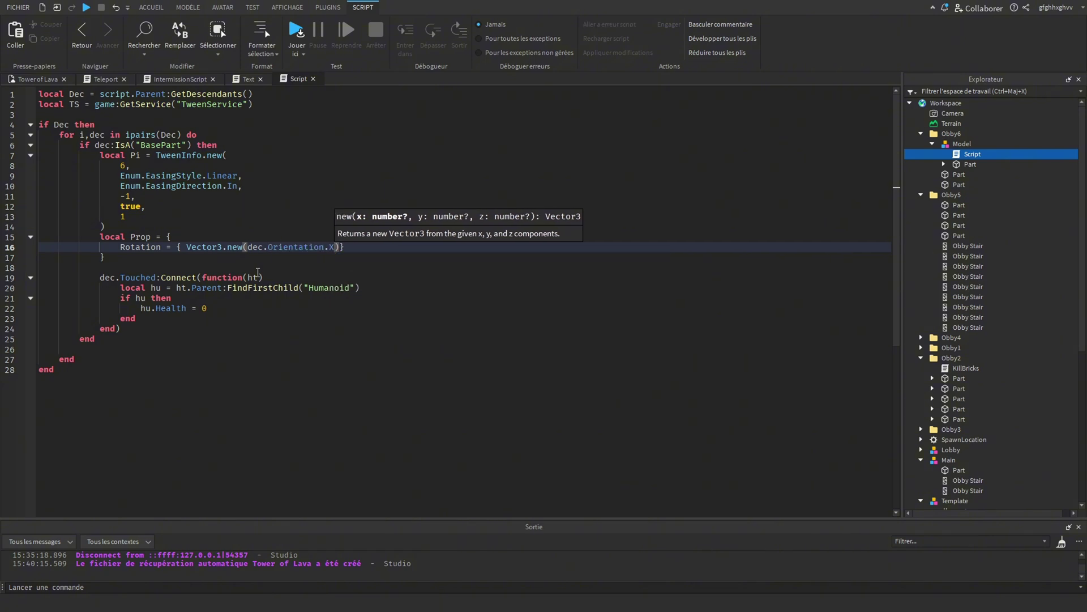
pyautogui.write('dec.Orientation.Y,dec.Orientation.Z')
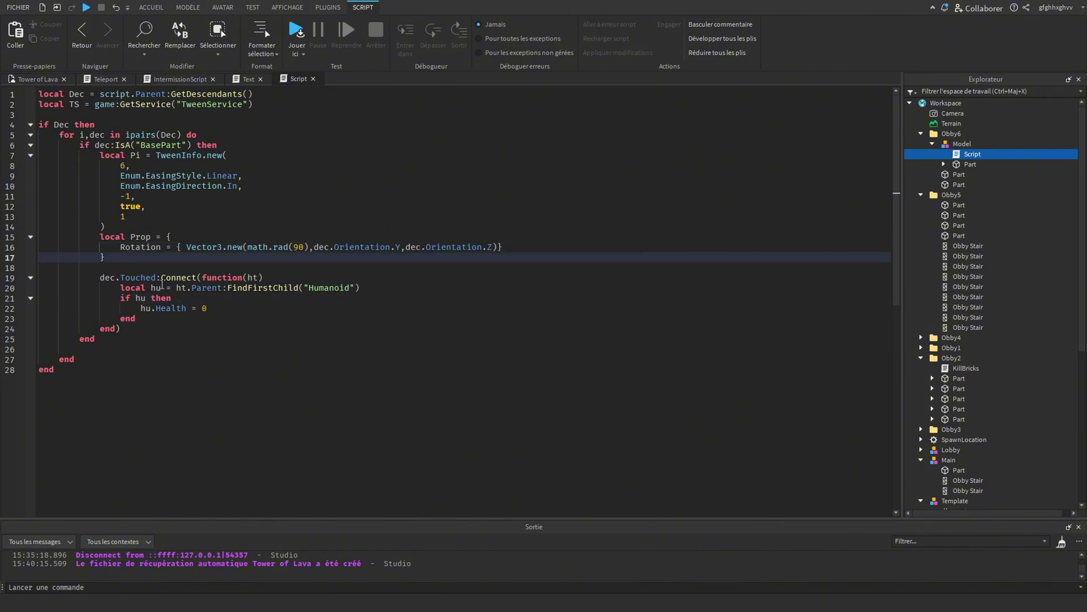
# Step: Start a local tween variable below the Prop table using TS:Create()
pyautogui.press('Down')
pyautogui.press('End')
pyautogui.press('Return')
pyautogui.write('local TTS:Create()')
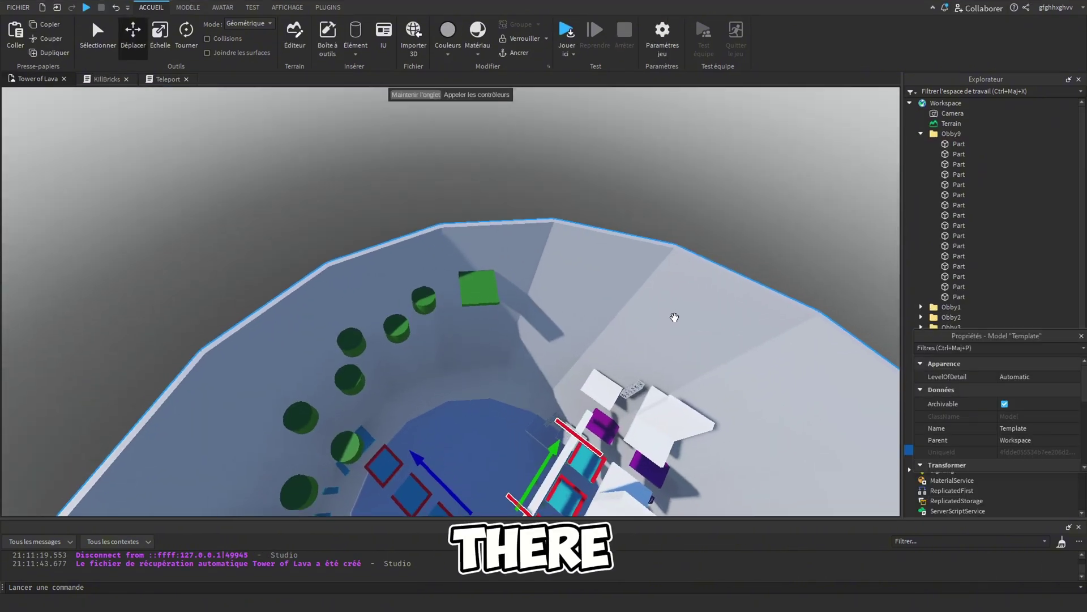
# Step: Playtest the tower from the white platform beside the truss and walk the character towards the truss
pyautogui.moveTo(674, 317); pyautogui.dragTo(672, 315, button='right')
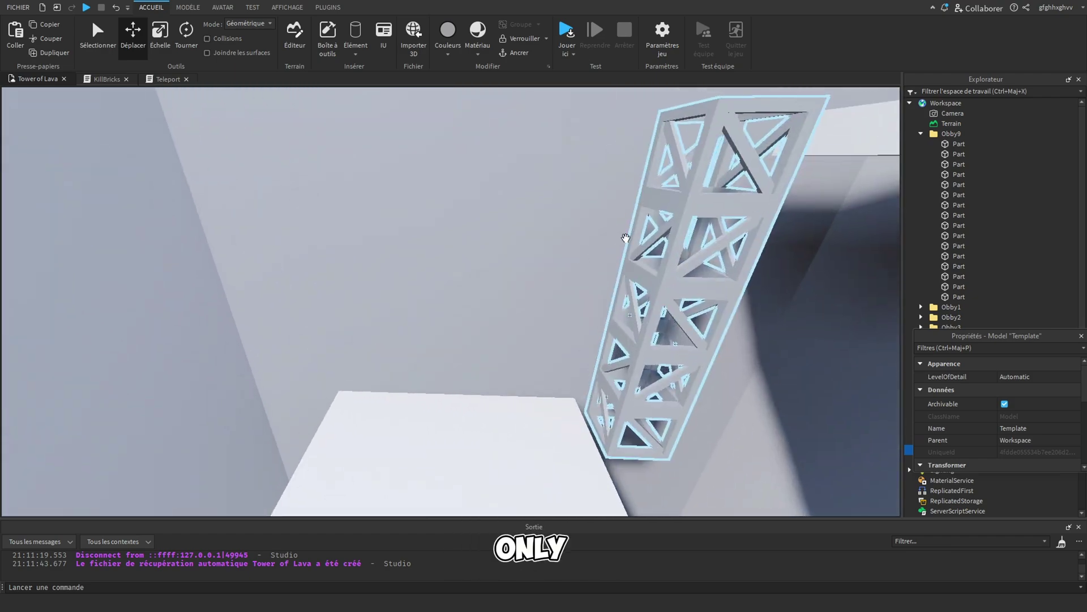
pyautogui.click(564, 34)
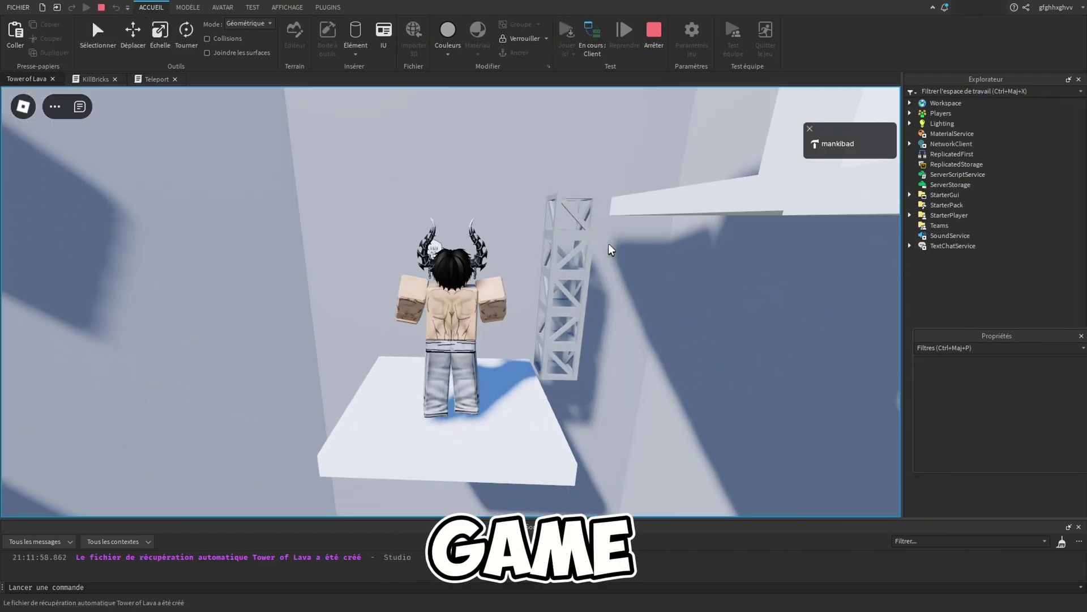
pyautogui.press('w')
pyautogui.moveTo(609, 245); pyautogui.dragTo(608, 243, button='right')
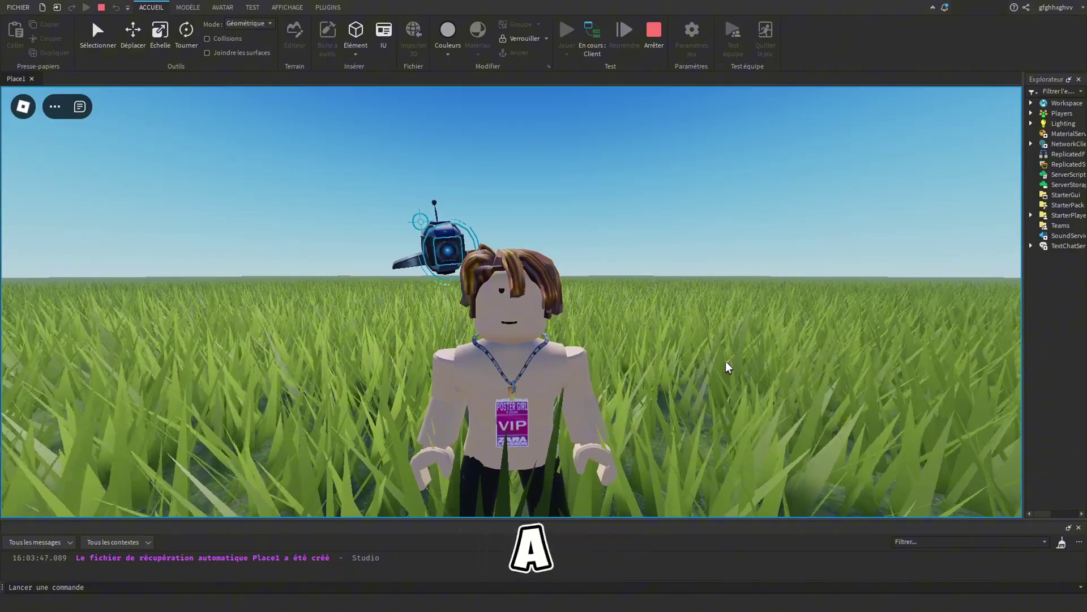
pyautogui.scroll(-1, 726, 367)
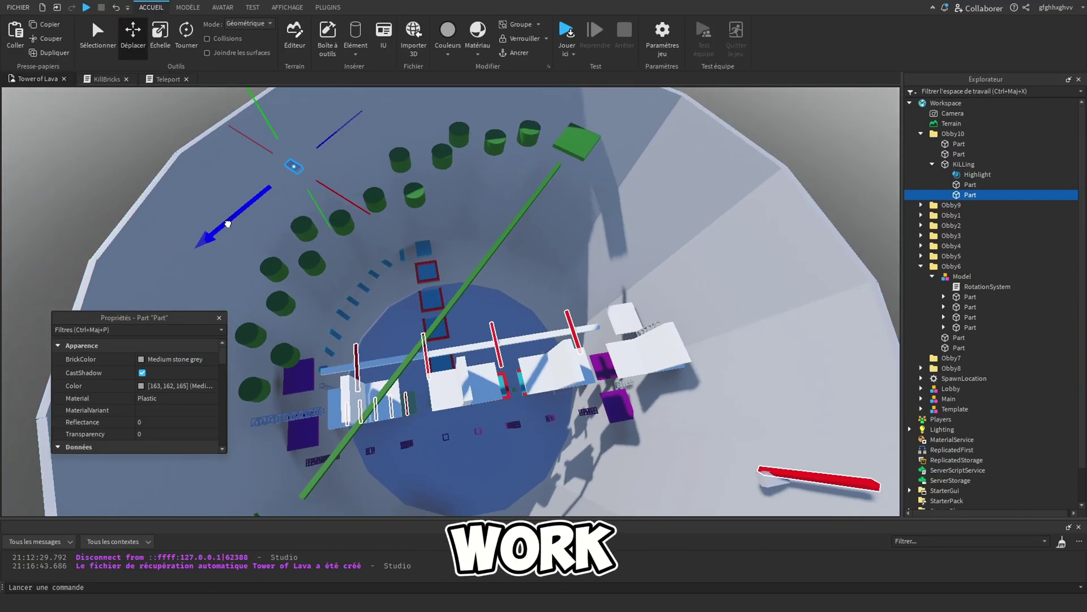
pyautogui.moveTo(473, 265); pyautogui.dragTo(472, 264, button='right')
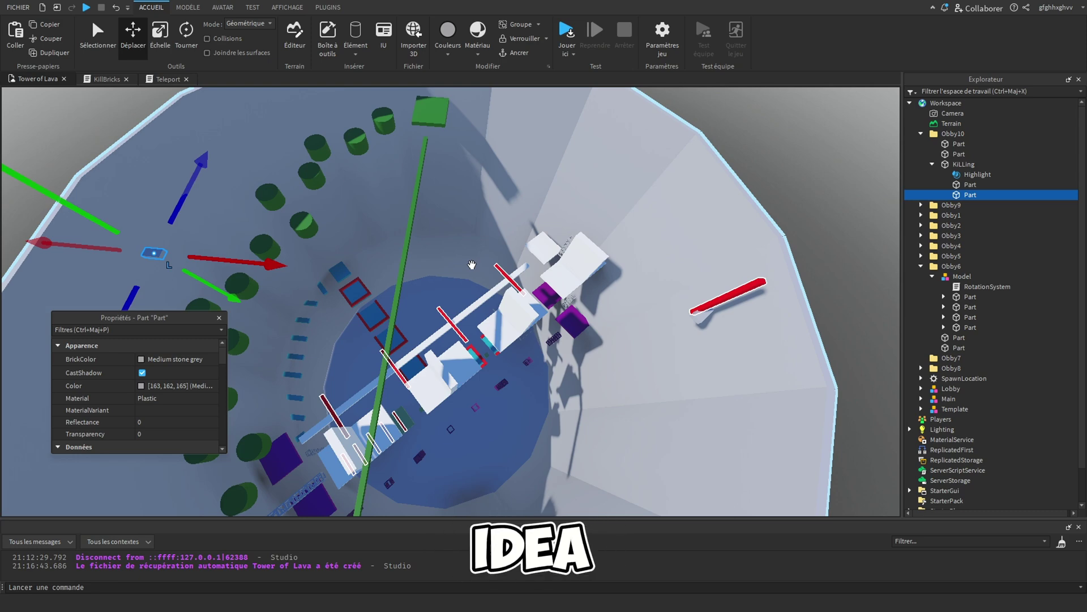
pyautogui.scroll(-6, 221, 366)
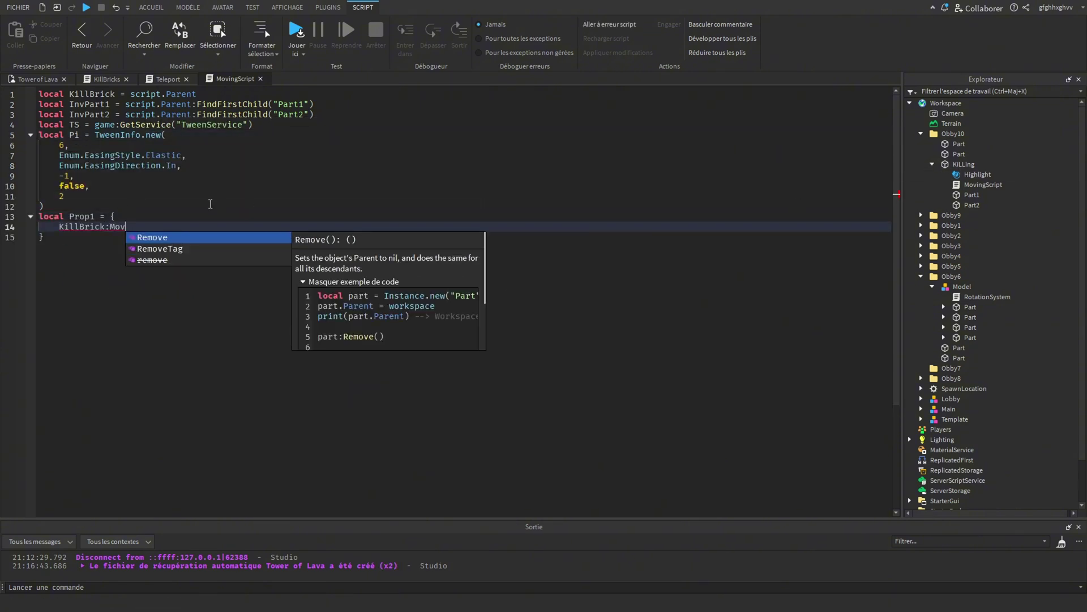
# Step: Below the TweenInfo in MovingScript, define Tween1 and Tween2 with TS:Create(), moving KillBrick to InvPart1.CFrame and InvPart2.CFrame plus Vector3.new(0,1,0)
pyautogui.write('local Twee')
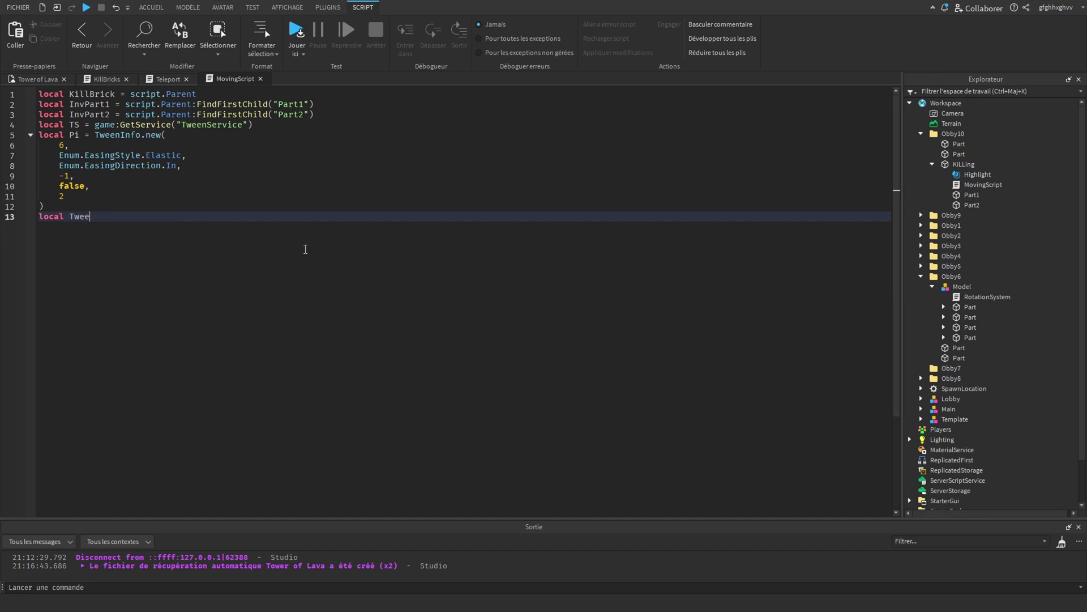
pyautogui.write('n1 = TS:Create(KillBrick,Pi,{CFrame = InvPart1.CFrame + Vector3.new(0,1,0)')
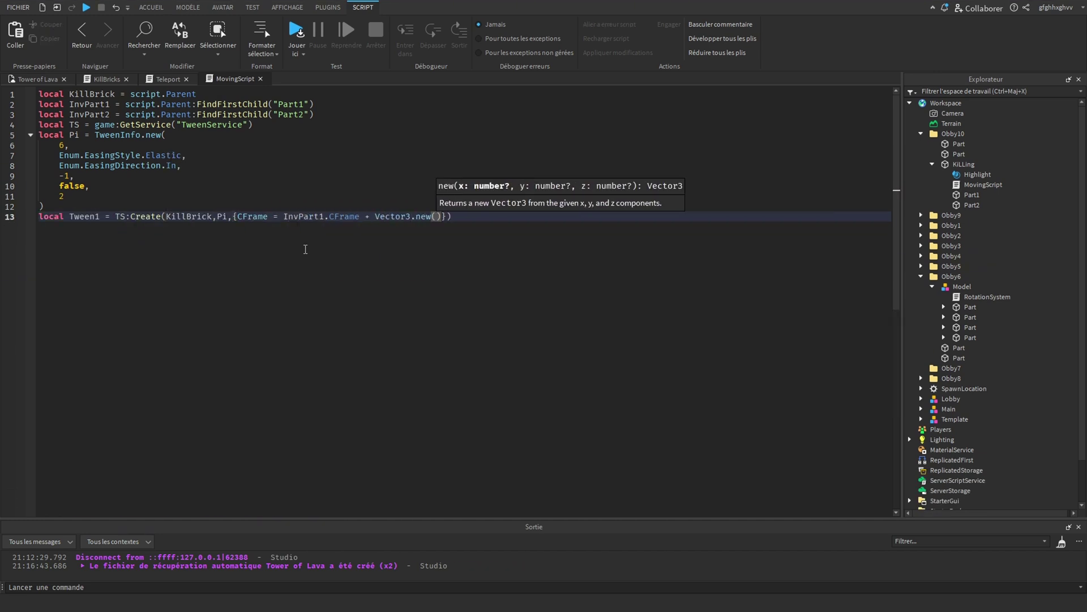
pyautogui.click(324, 227)
pyautogui.write('2')
# Step: Add the local function PlayTweens() below the two tweens and call Tween1:Play() inside it
pyautogui.click(492, 231)
pyautogui.press('Return')
pyautogui.write('local function PlayTweens()')
pyautogui.press('Return')
pyautogui.write('Tween1:Play()')
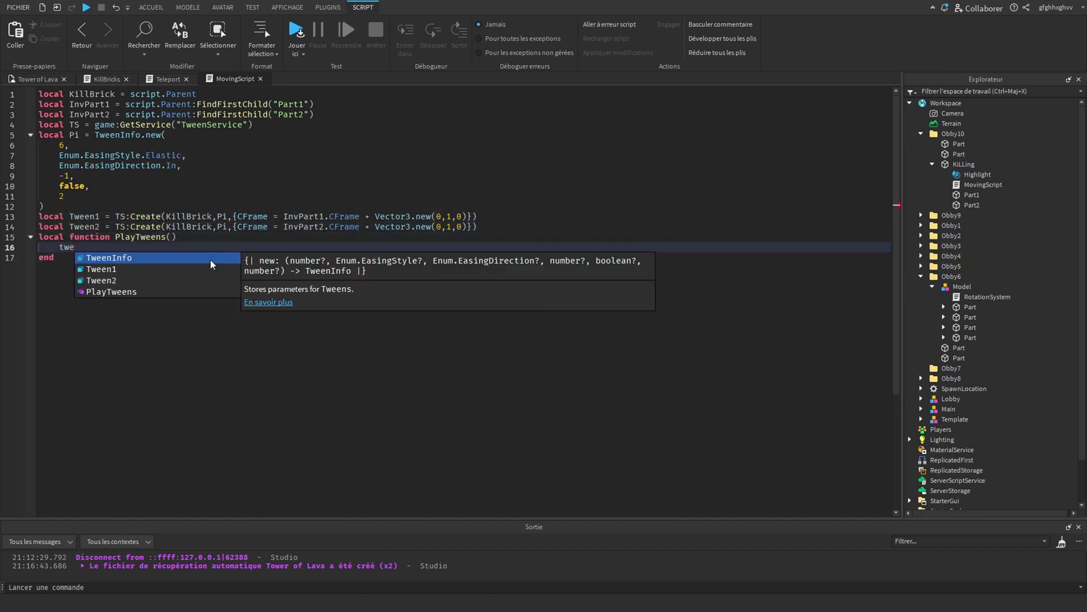
pyautogui.click(188, 235)
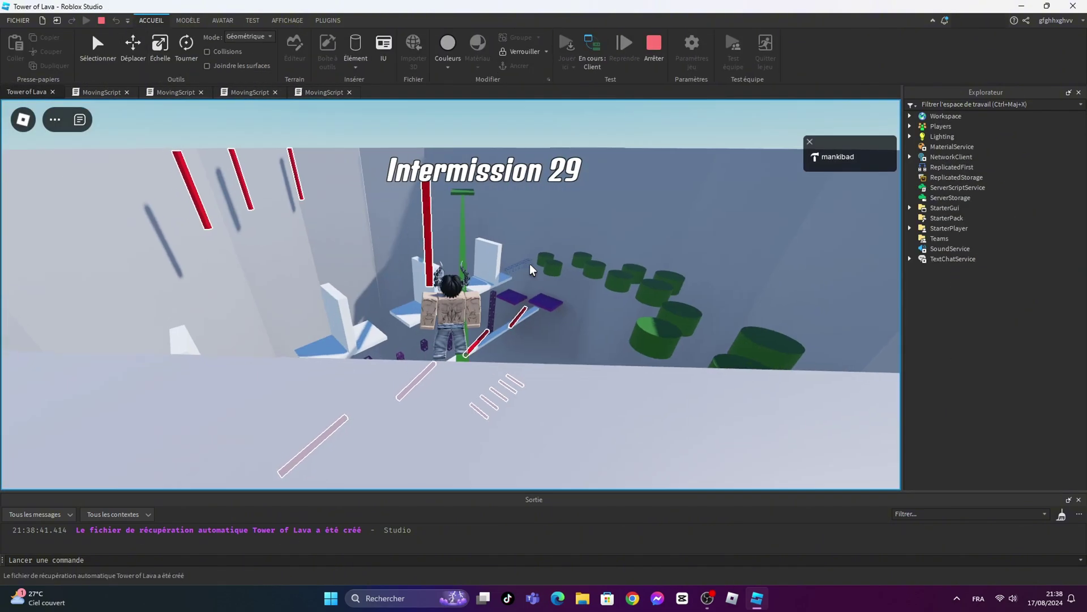
# Step: Walk the character forward in the playtest to check the moving kill bricks in the tower
pyautogui.press('w')
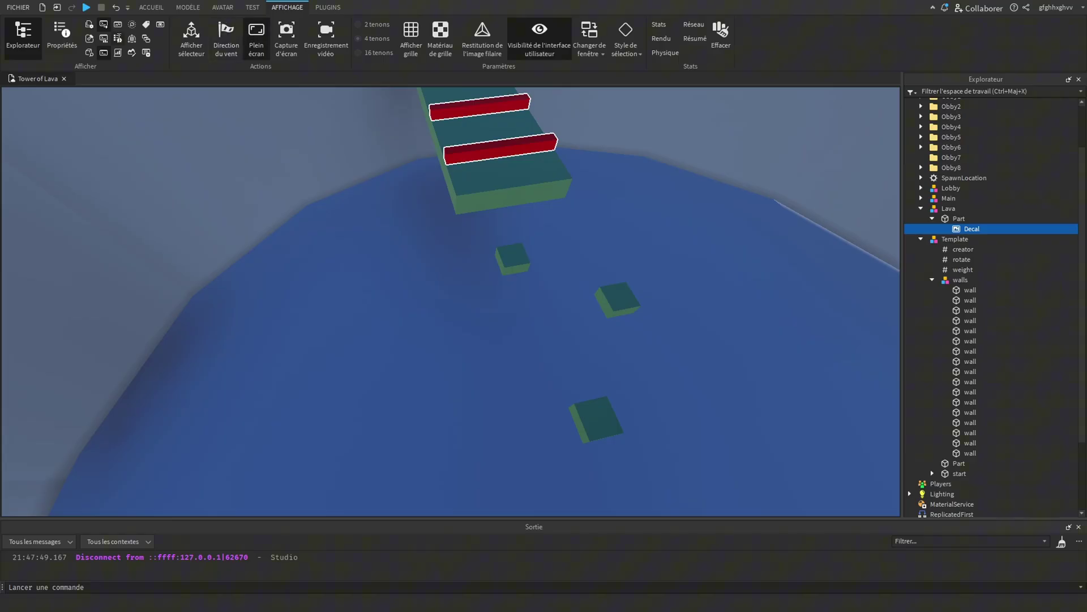
# Step: Show the properties of the Lava part's Decal and set its Texture to the uploaded lava image 360_F_183144766
pyautogui.click(76, 37)
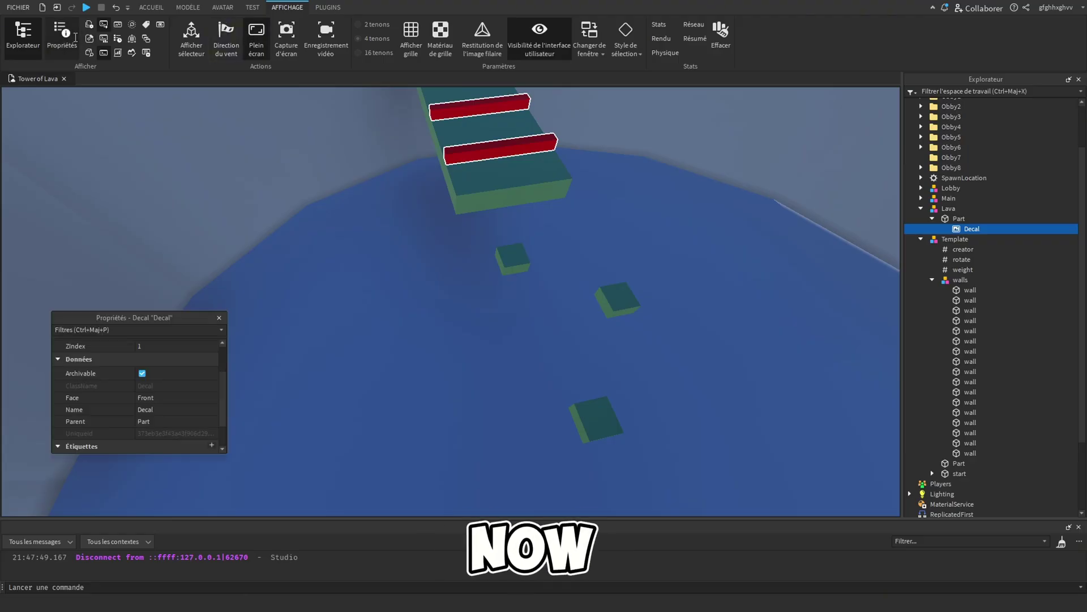
pyautogui.moveTo(218, 391); pyautogui.dragTo(216, 365)
pyautogui.click(151, 371)
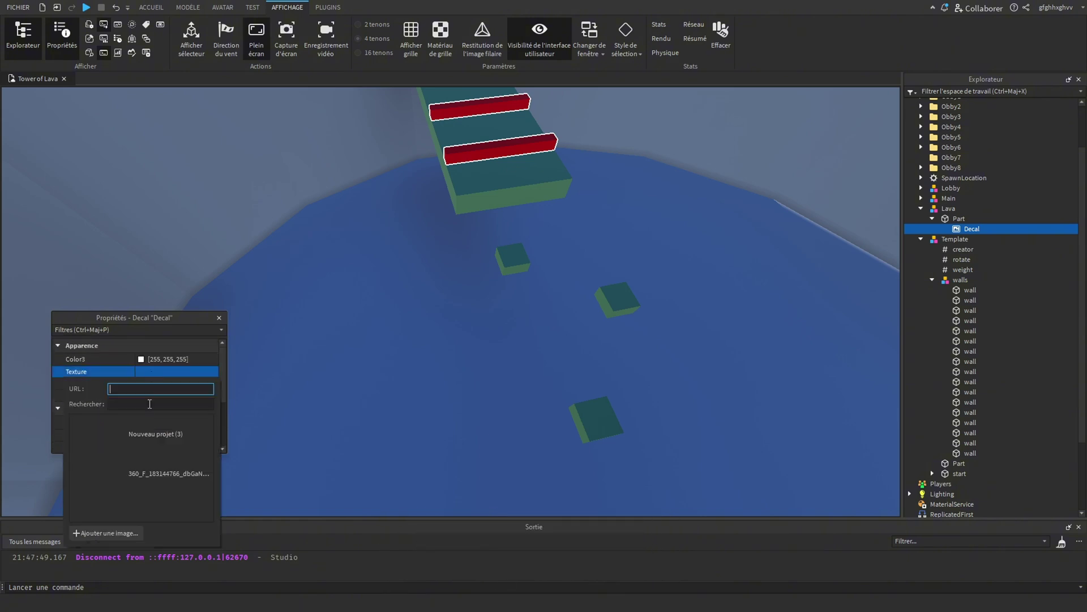
pyautogui.click(139, 467)
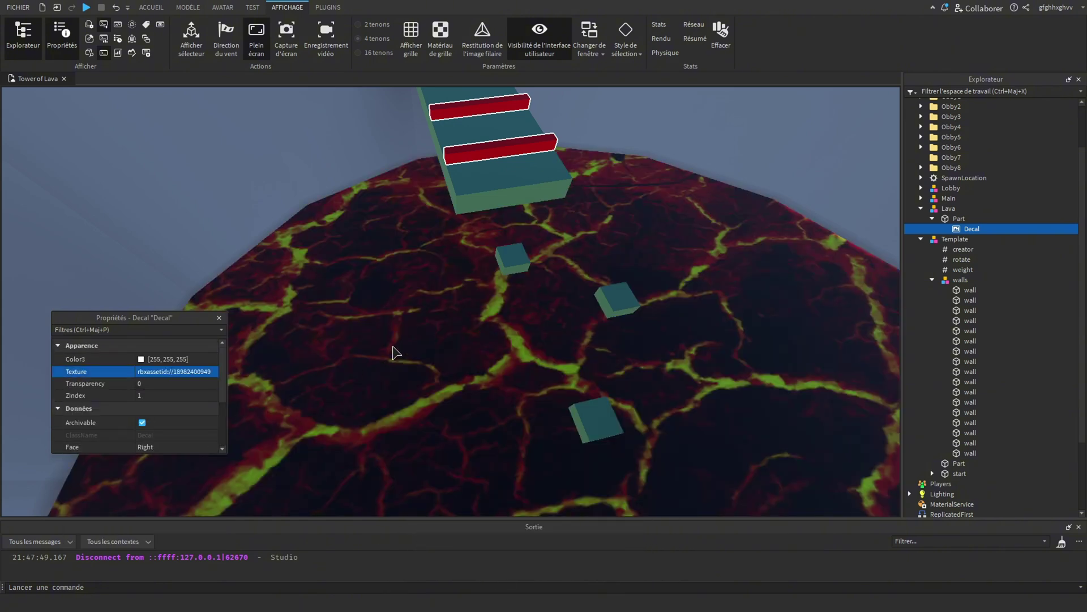
pyautogui.moveTo(393, 351); pyautogui.dragTo(393, 352, button='right')
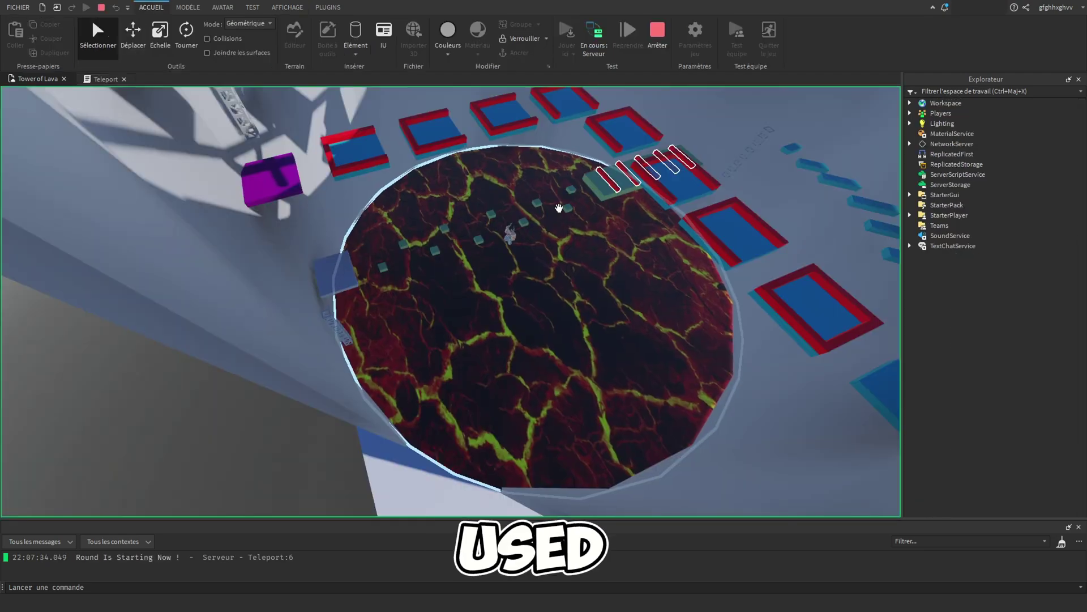
# Step: Playtest the rising lava, viewing it from above the tower and moving and jumping the character over the small platforms
pyautogui.moveTo(559, 208); pyautogui.dragTo(559, 208, button='right')
pyautogui.press('s')
pyautogui.press('w')
pyautogui.press('s')
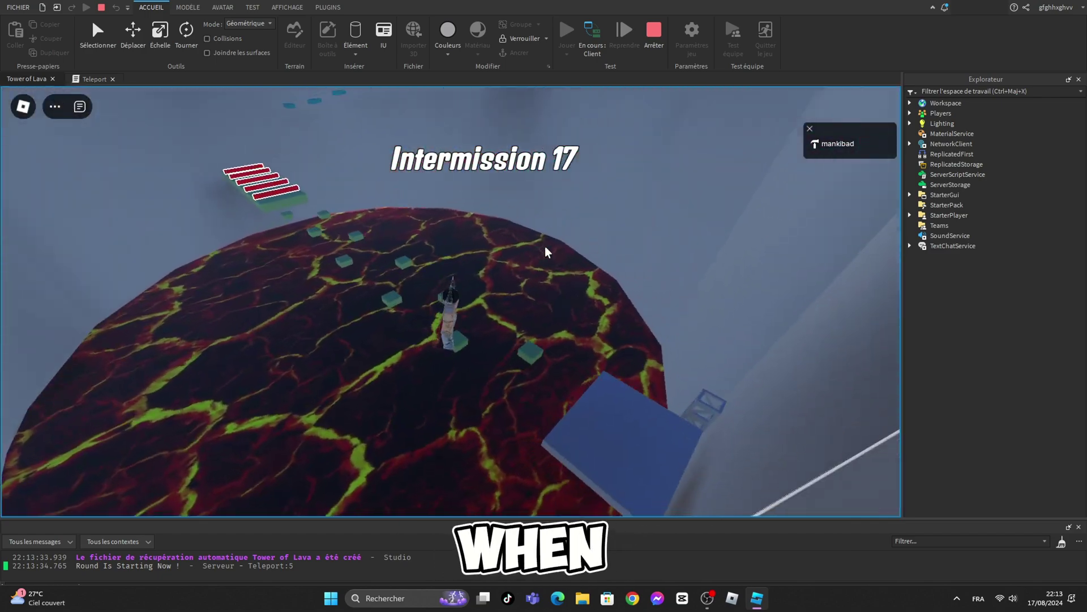
pyautogui.moveTo(545, 246); pyautogui.dragTo(544, 246, button='right')
pyautogui.press('w')
pyautogui.press('space')
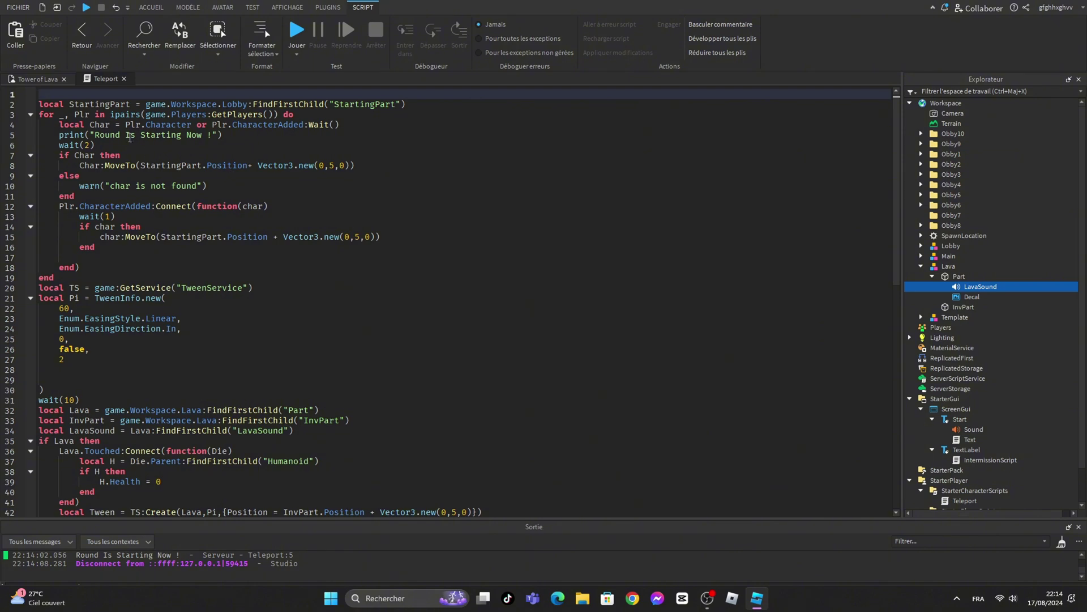
pyautogui.click(99, 116)
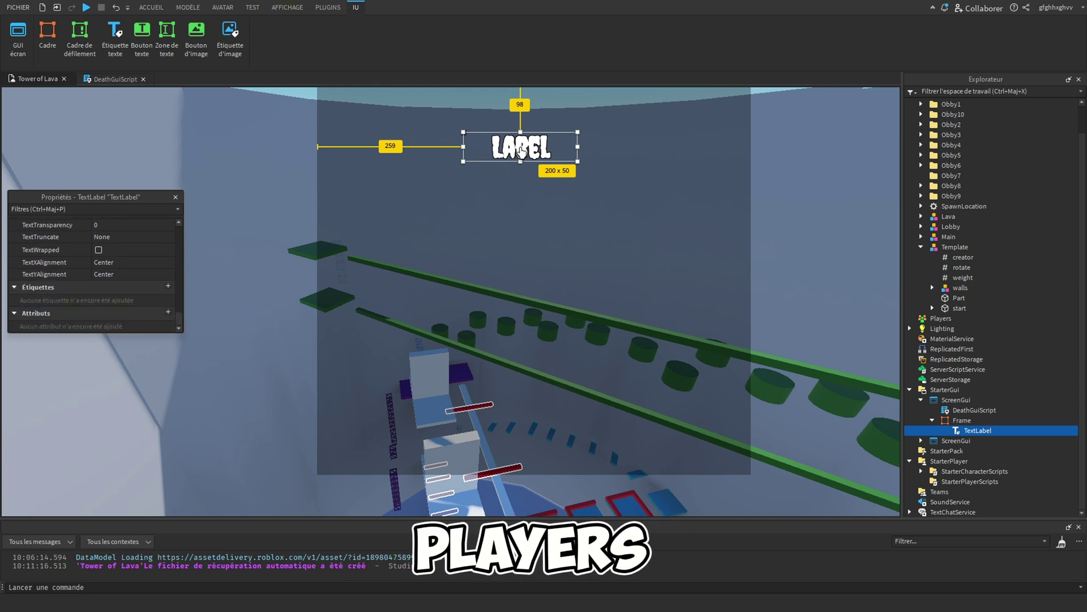
# Step: Move the death message TextLabel lower within its Frame
pyautogui.moveTo(521, 152); pyautogui.dragTo(530, 196)
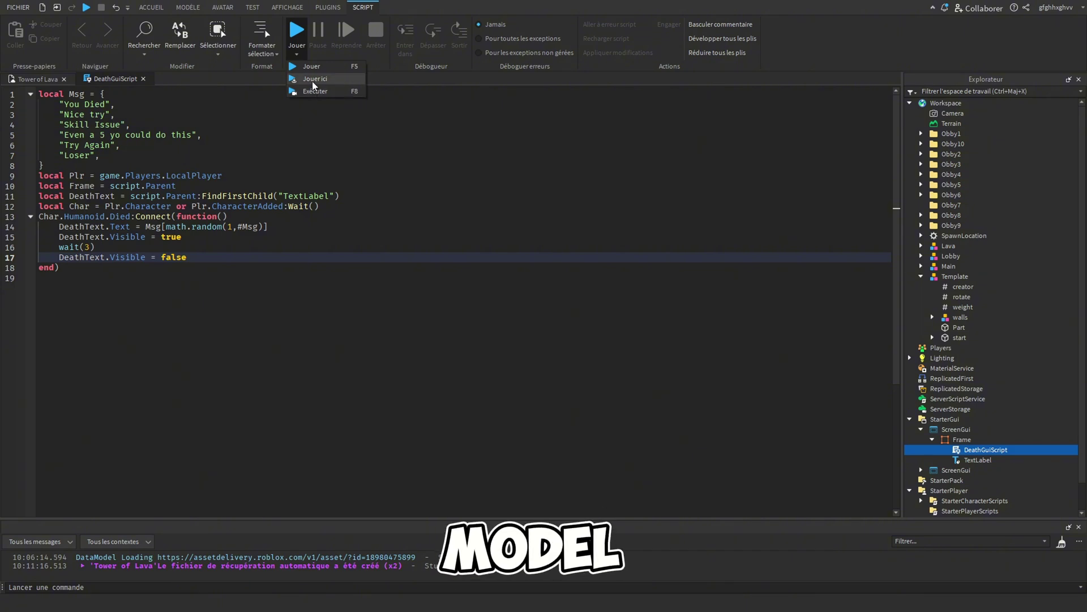
# Step: Start a playtest from the current camera location and walk the character through the lobby
pyautogui.click(315, 79)
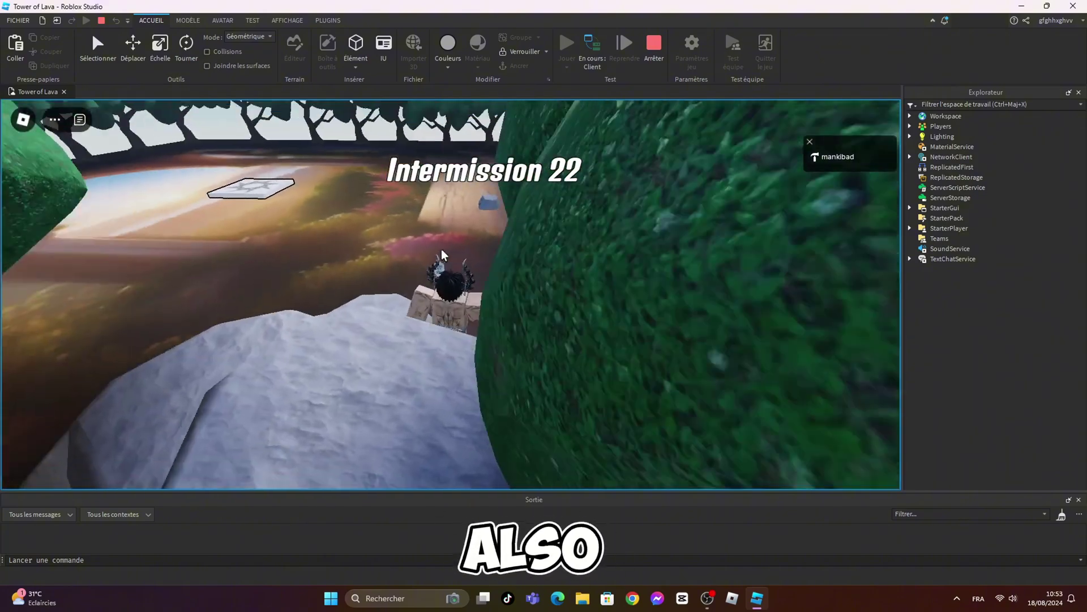
pyautogui.press('w')
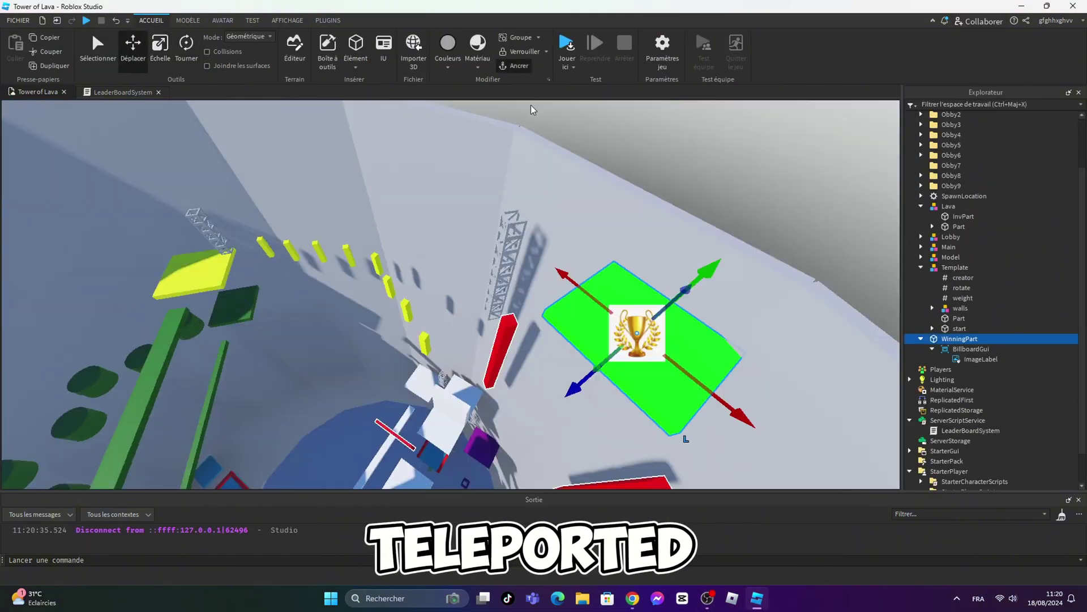
# Step: In LeaderBoardSystem, define WinningPart as game.Workspace:FindFirstChild("WinningPart") and connect a function to its Touched event
pyautogui.write('art = game.Workspace:FindFirstChild("WinningPart")')
pyautogui.press('Return')
pyautogui.write('WinningPart.t')
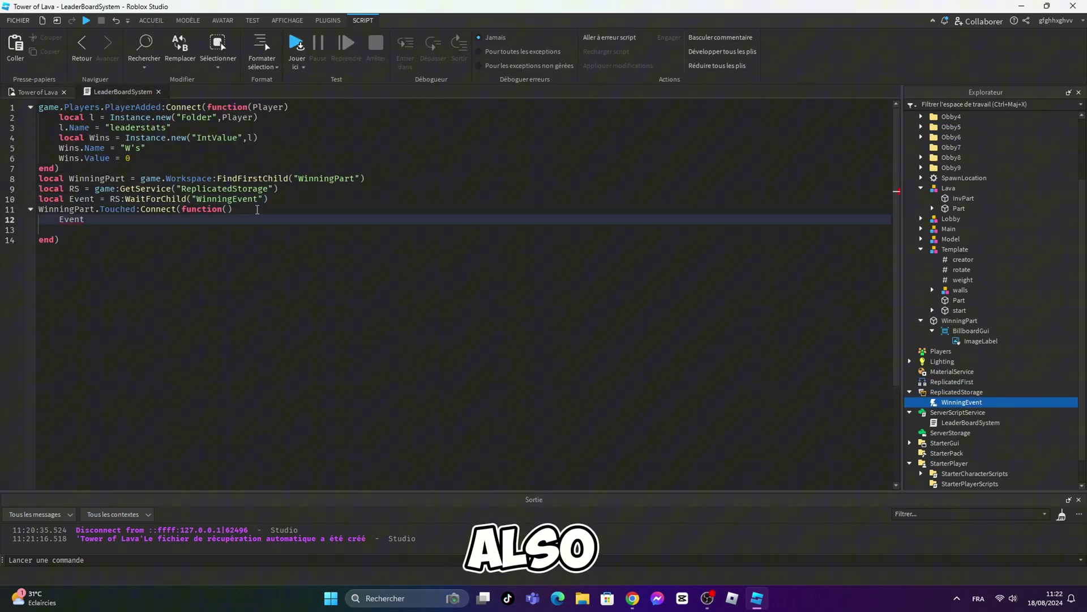
pyautogui.doubleClick(230, 211)
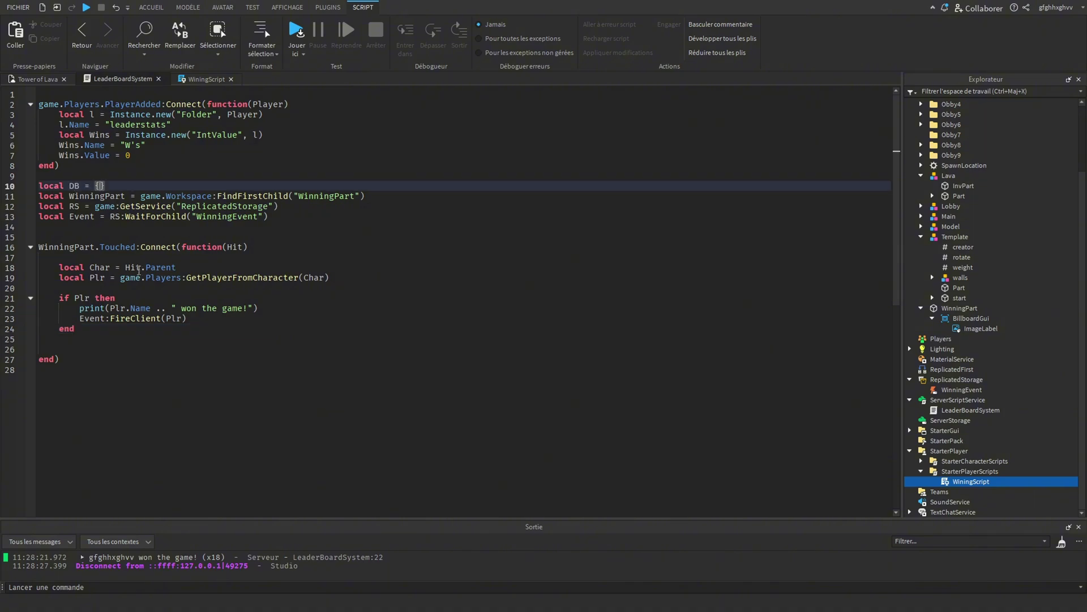
# Step: In the Touched handler, add the debounce check "if not DB[Plr] then" below the Plr variable
pyautogui.click(364, 277)
pyautogui.press('Return')
pyautogui.write('if not DB[Plr] then')
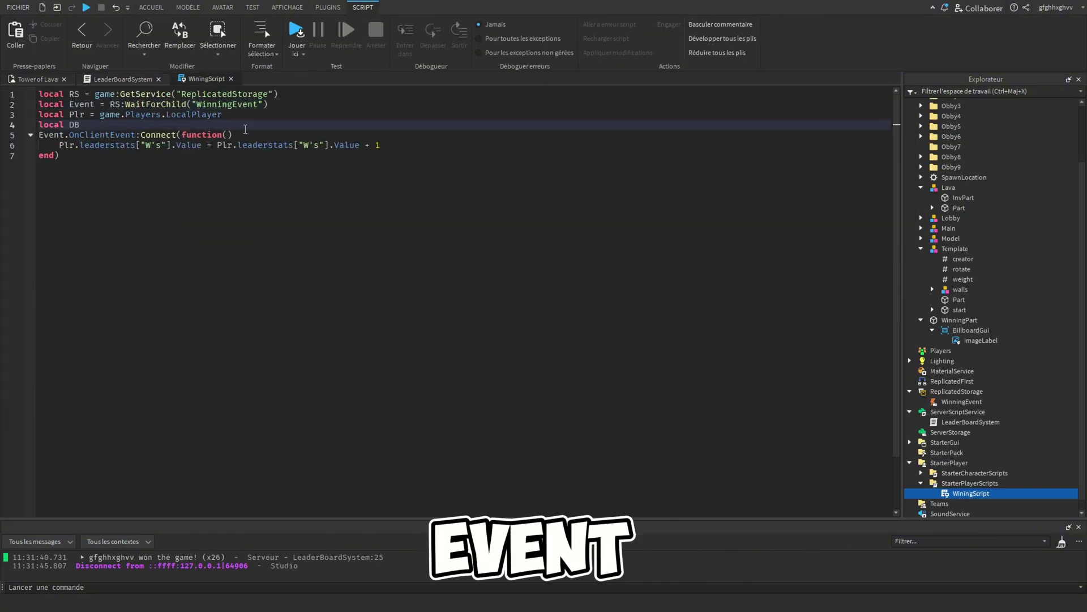
# Step: Write the debounce block "if not DB[Plr] then" with "DB[Plr] = true" and "end", followed by wait(30), in WiningScript
pyautogui.write('if not DB[Plr] then')
pyautogui.press('Return')
pyautogui.write('DB[Plr] = true')
pyautogui.press('Return')
pyautogui.write('end')
pyautogui.press('Return')
pyautogui.write('wait(30)')
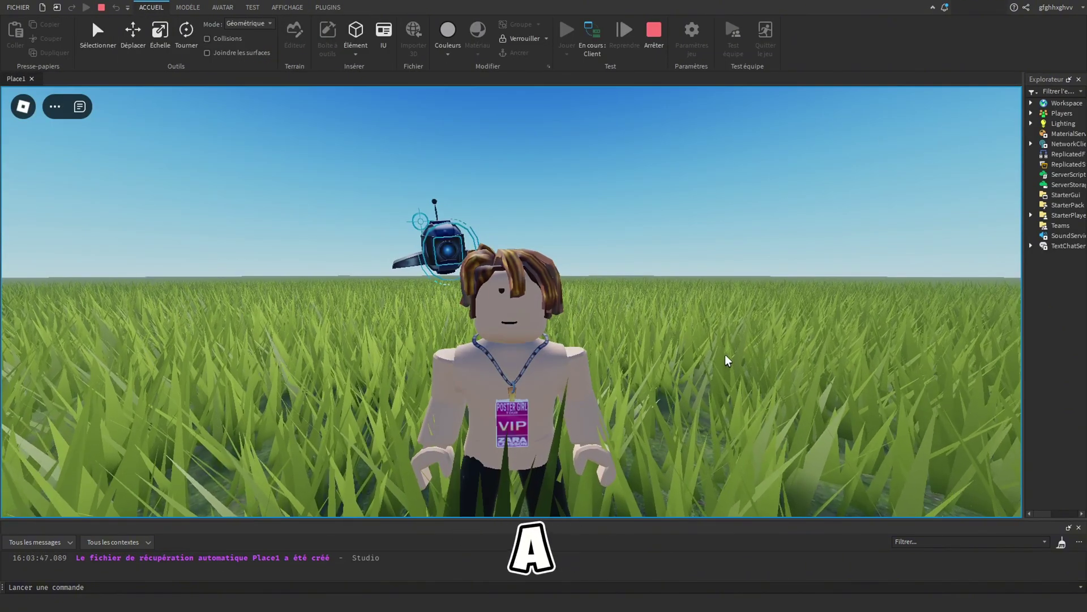
pyautogui.scroll(-3, 725, 362)
pyautogui.scroll(2, 725, 361)
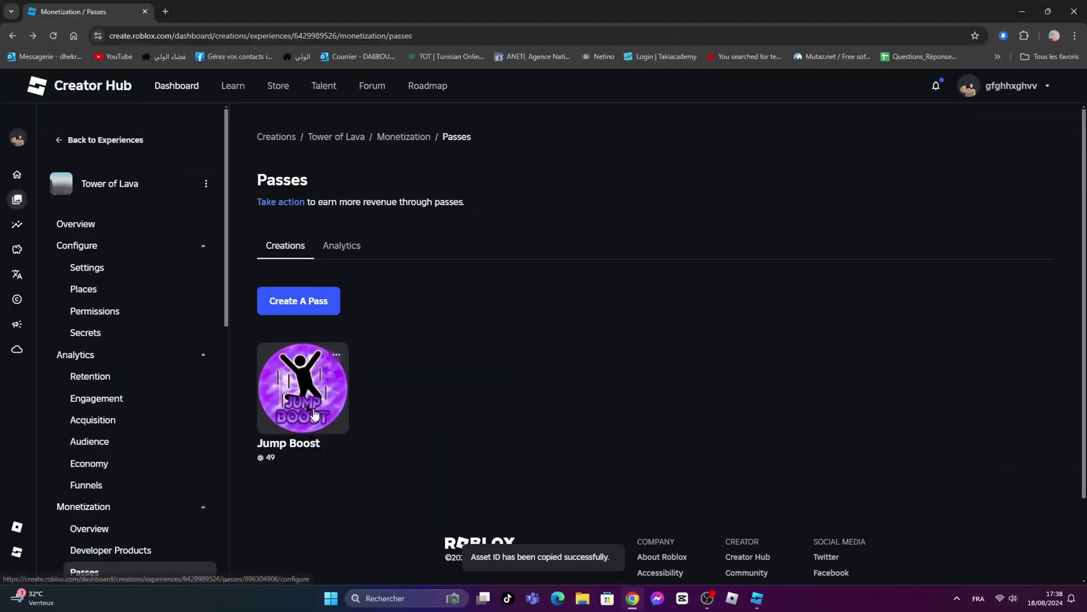
# Step: Copy the Jump Boost pass's asset ID in the Creator Hub and switch back to Roblox Studio
pyautogui.rightClick(277, 140)
pyautogui.click(418, 448)
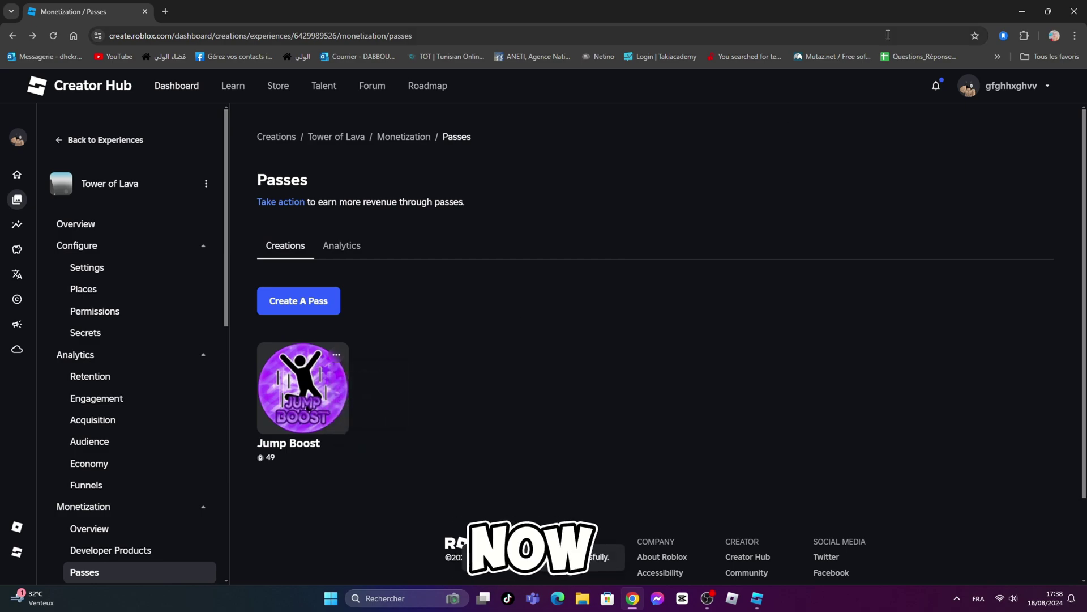
pyautogui.click(1022, 9)
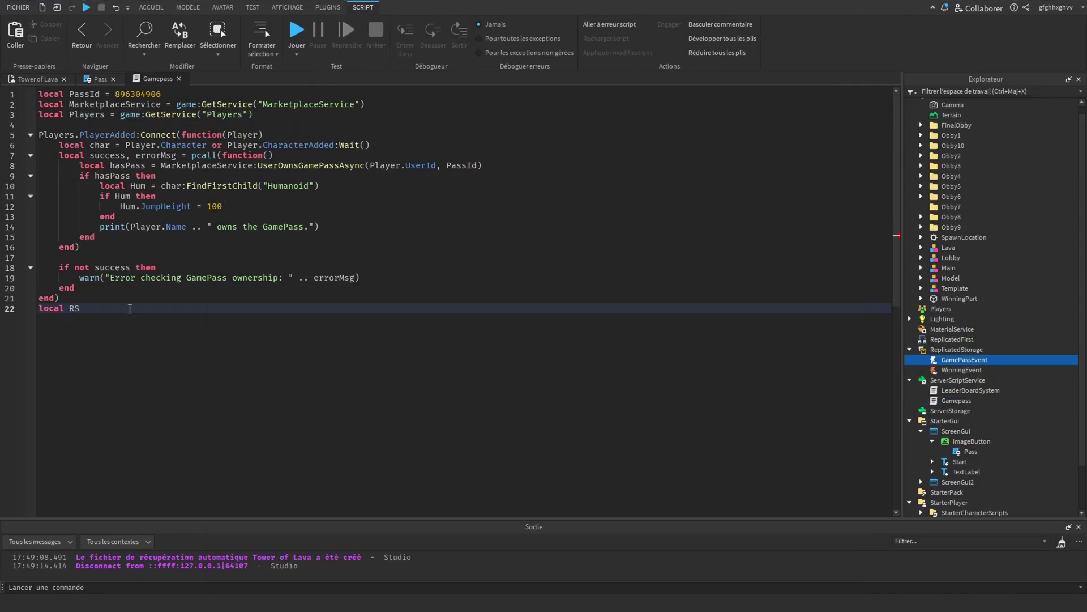
# Step: In the Gamepass script, get "GamePassEvent" with WaitForChild and connect PromptGamePassPurchaseFinished to a function calling event:FireAllClients()
pyautogui.write(':WaitForChild("GamePassEvent")')
pyautogui.press('Return')
pyautogui.write('MarketplaceService.PromptGamePassPurchaseFinished:Connect(function()')
pyautogui.press('Return')
pyautogui.write('event:FireAllClients()')
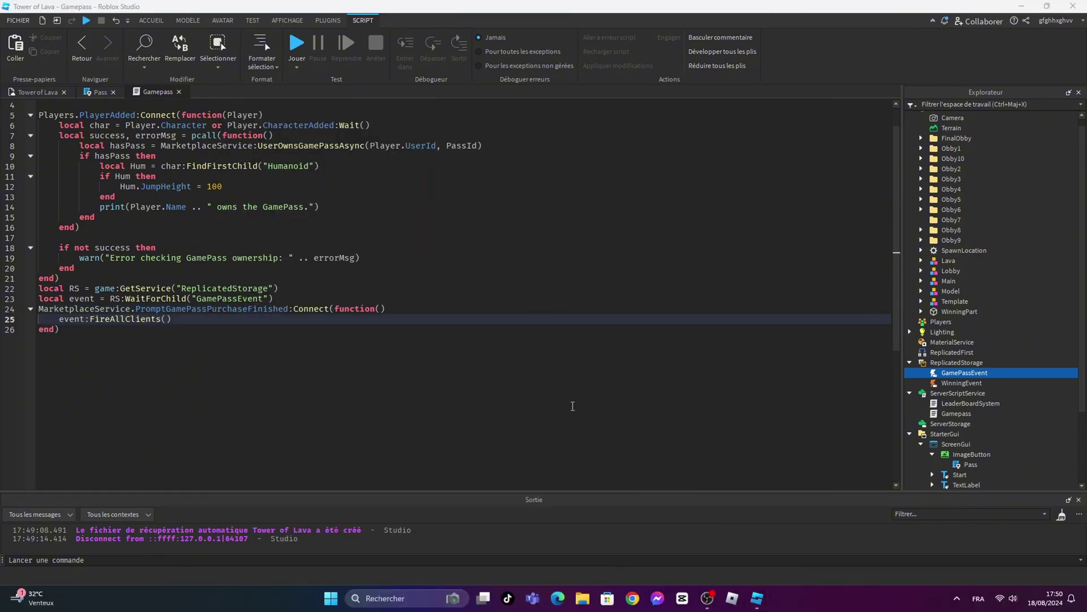
# Step: In FireGamePass under StarterCharacterScripts, define RS as the ReplicatedStorage service and event as RS:WaitForChild("GamePassEvent")
pyautogui.scroll(-1, 986, 339)
pyautogui.click(918, 470)
pyautogui.write('local RS = game:GetService("ReplicatedStorage")')
pyautogui.press('Return')
pyautogui.write('local event = RS:WaitForChild("GamePassEvent")')
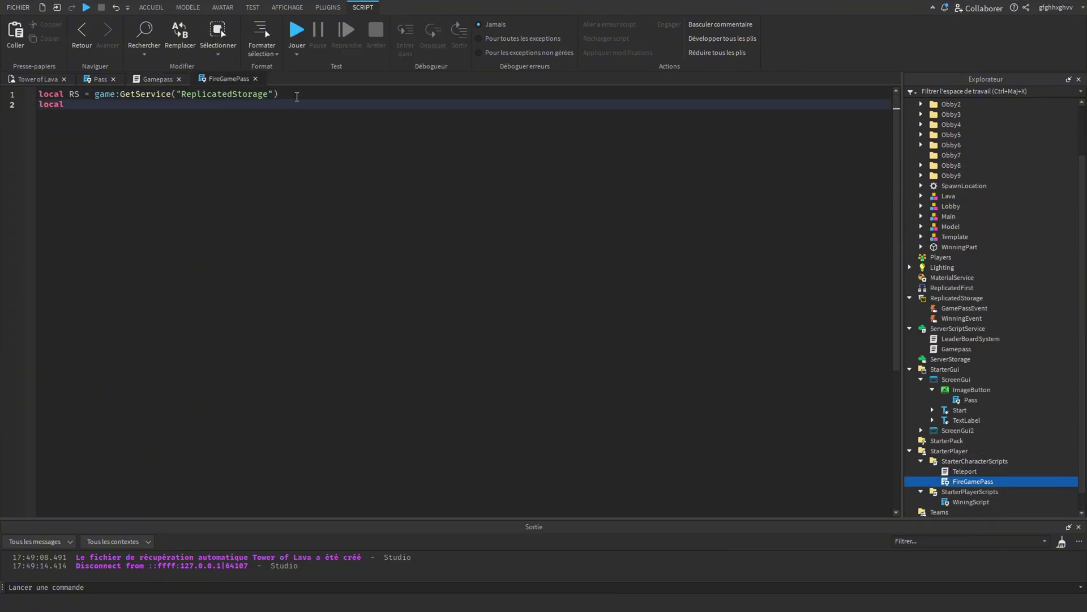
pyautogui.press('Return')
# Step: Pass Player as the argument of event:FireAllClients() in the Gamepass script
pyautogui.write('event:FireAllClients(Player')
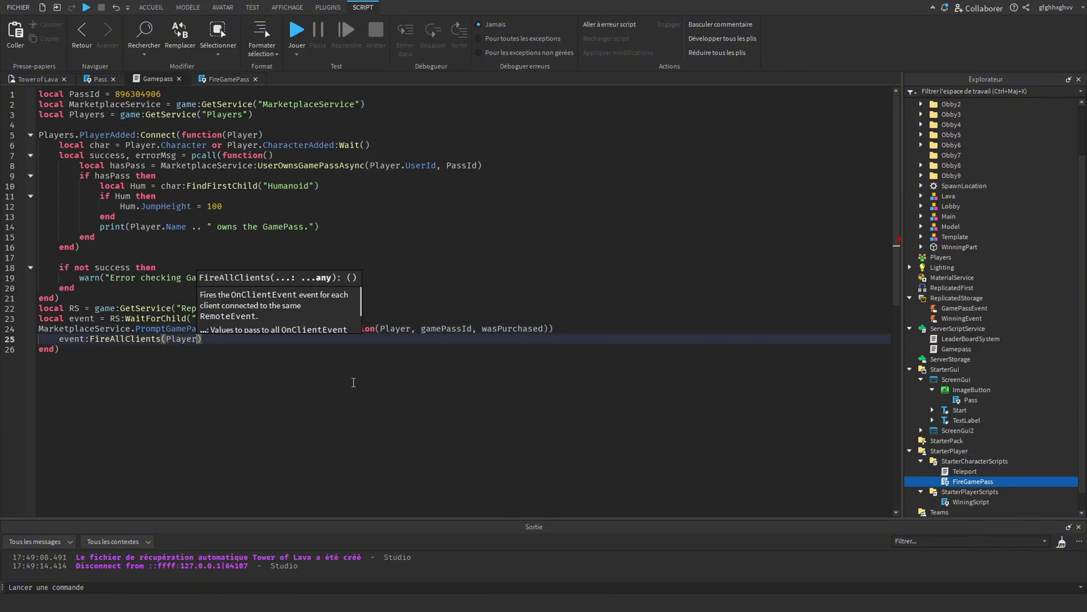
pyautogui.press('BackSpace')
pyautogui.press('BackSpace')
# Step: In FireGamePass, define Plr as game.Players.LocalPlayer and Char as its character, and connect a function to event.OnClientEvent
pyautogui.write('local Plr = game.Players')
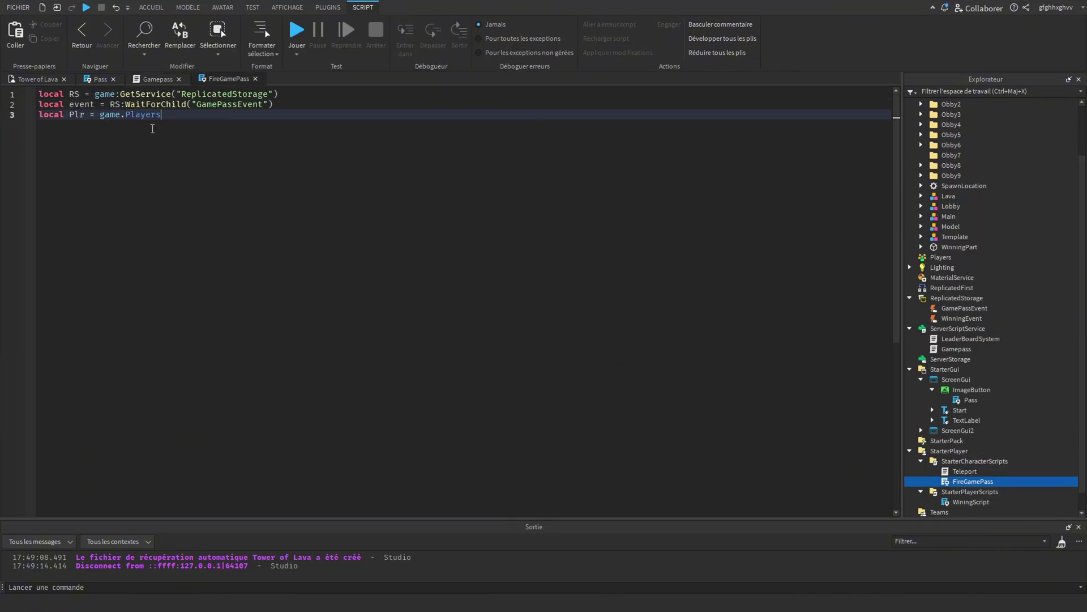
pyautogui.write('.LocalPlayer')
pyautogui.press('Return')
pyautogui.write('local Char = Plr.Character or Plr.CharacterAdded:Wait()')
pyautogui.press('Return')
pyautogui.write('event.OnClientEvent:Connect(function()')
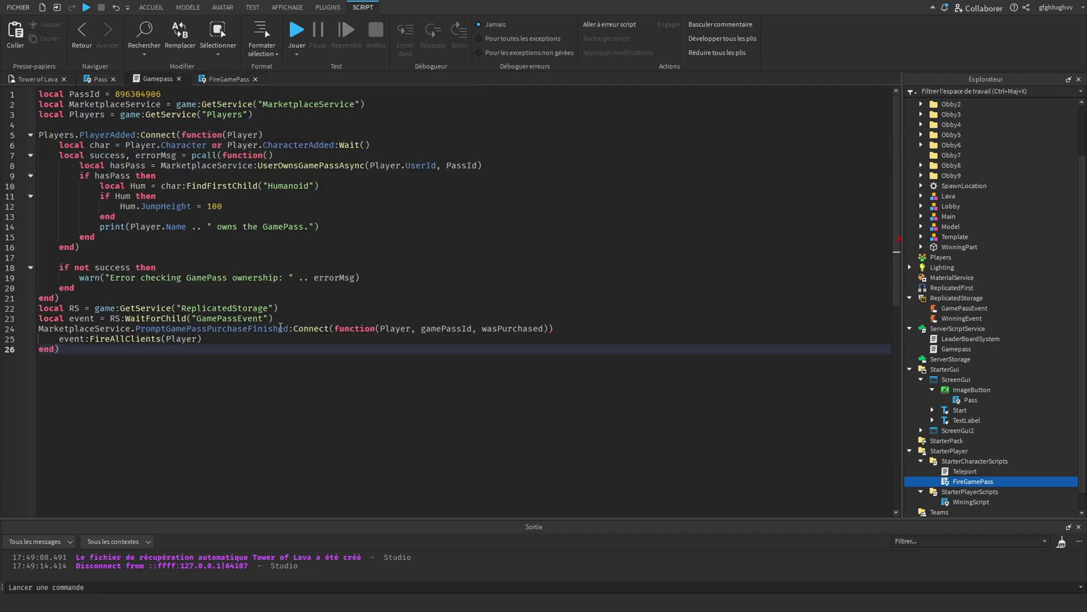
# Step: Inside the OnClientEvent function, define hum as Char:FindFirstChild("Humanoid") and add the check "if hum then"
pyautogui.press('Return')
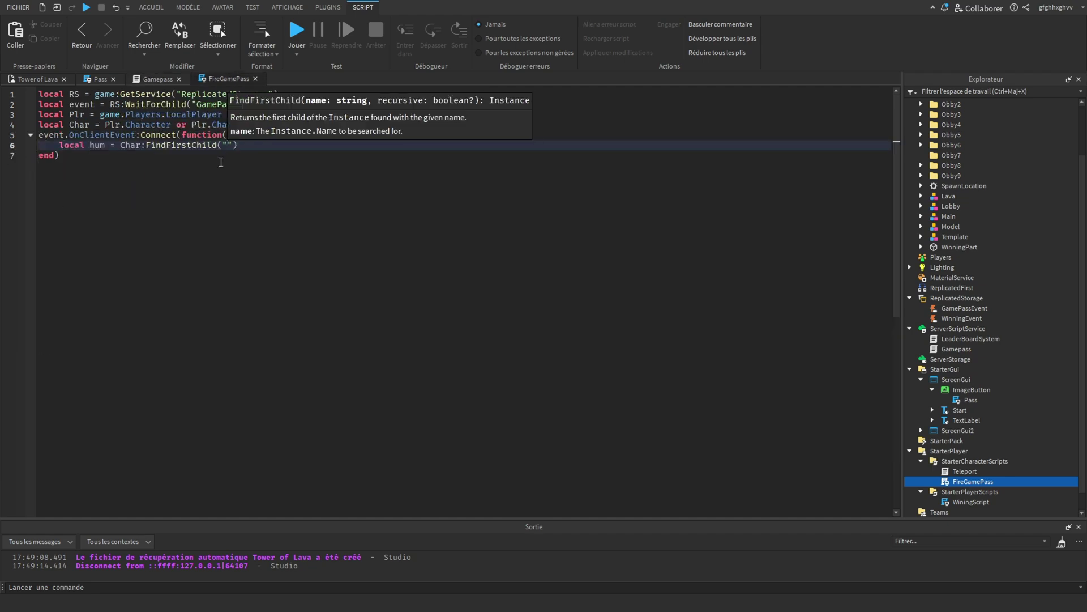
pyautogui.write('Humanoid')
pyautogui.press('End')
pyautogui.press('Return')
pyautogui.write('if hum then')
pyautogui.press('Return')
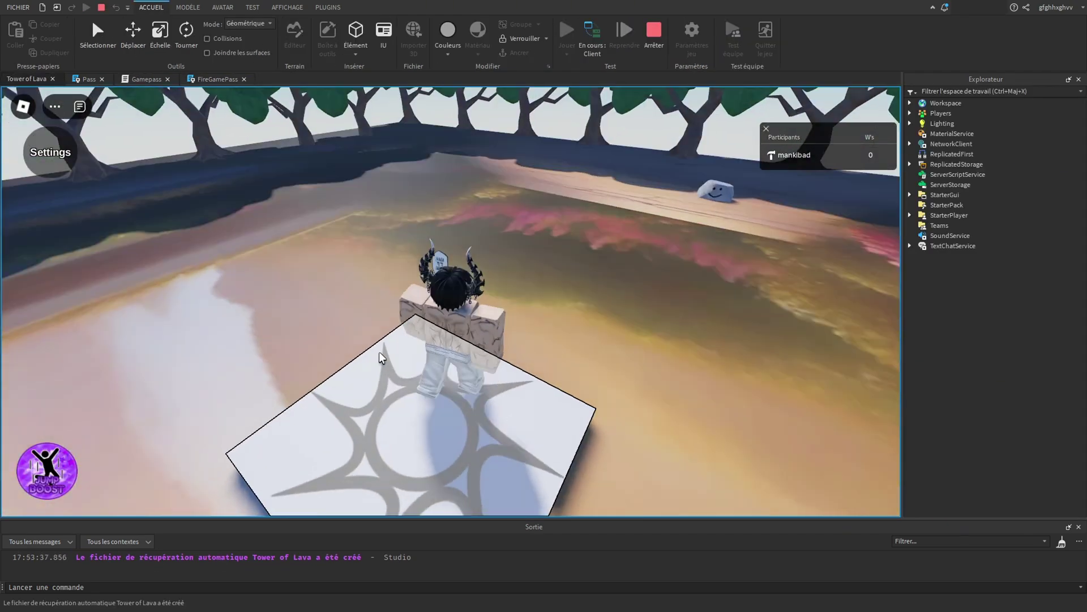
# Step: Playtest the Jump Boost pass by making the 49 Robux test purchase in game and viewing the character's jump
pyautogui.press('w')
pyautogui.click(48, 472)
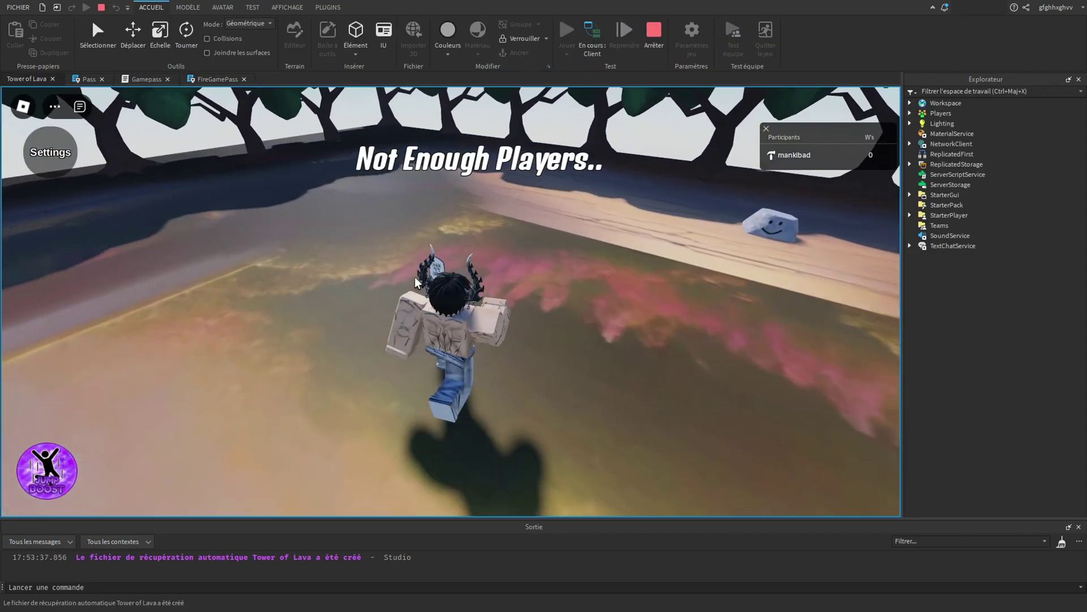
pyautogui.click(498, 350)
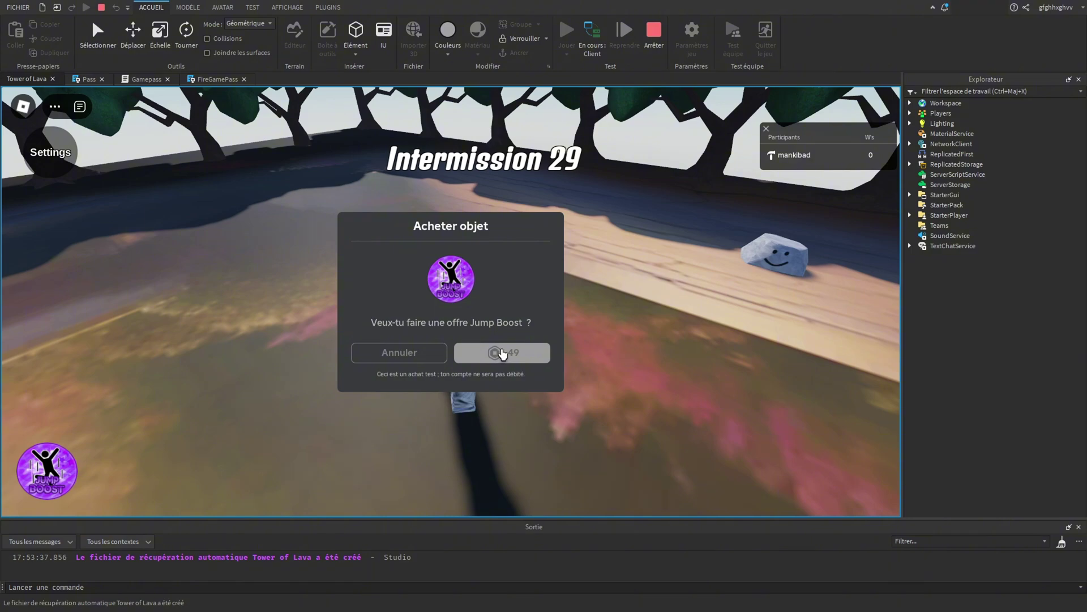
pyautogui.click(524, 329)
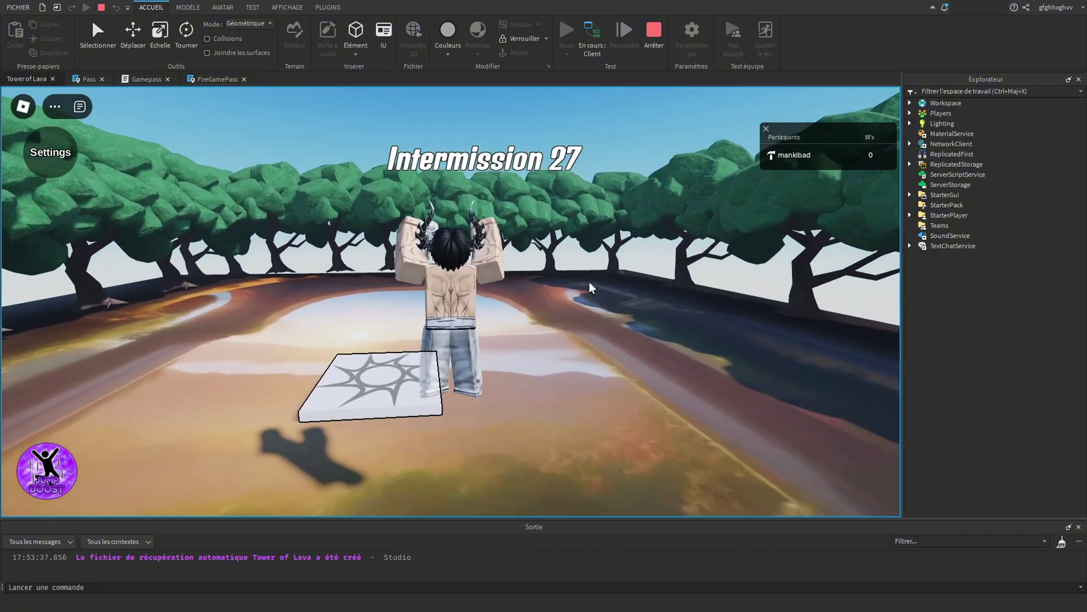
pyautogui.moveTo(589, 282); pyautogui.dragTo(589, 281, button='right')
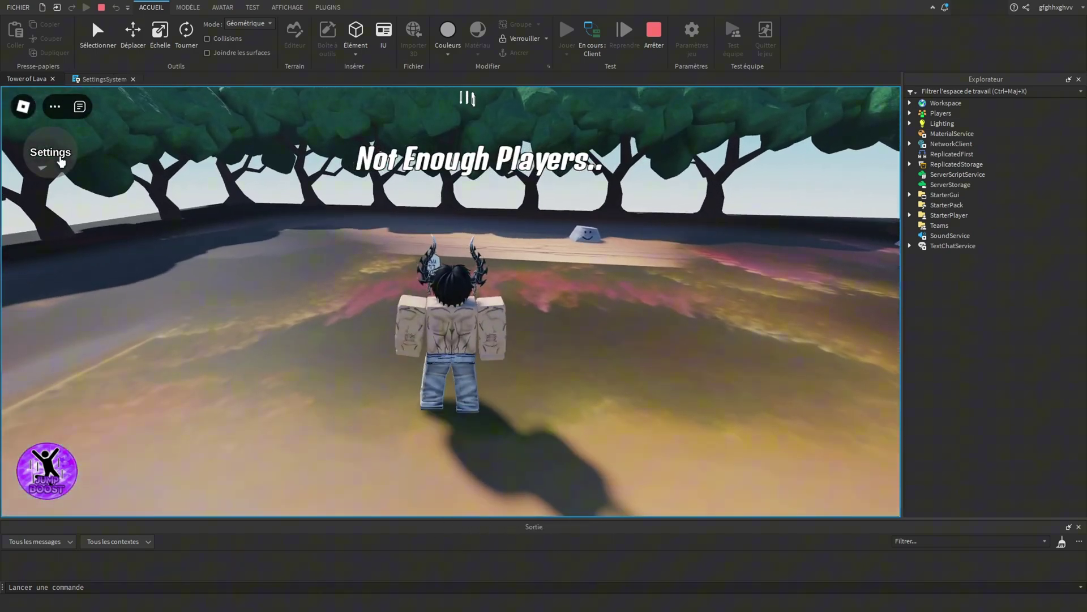
# Step: Test the in-game Settings button by opening and closing the Options panel several times while walking the character around the lobby
pyautogui.click(50, 152)
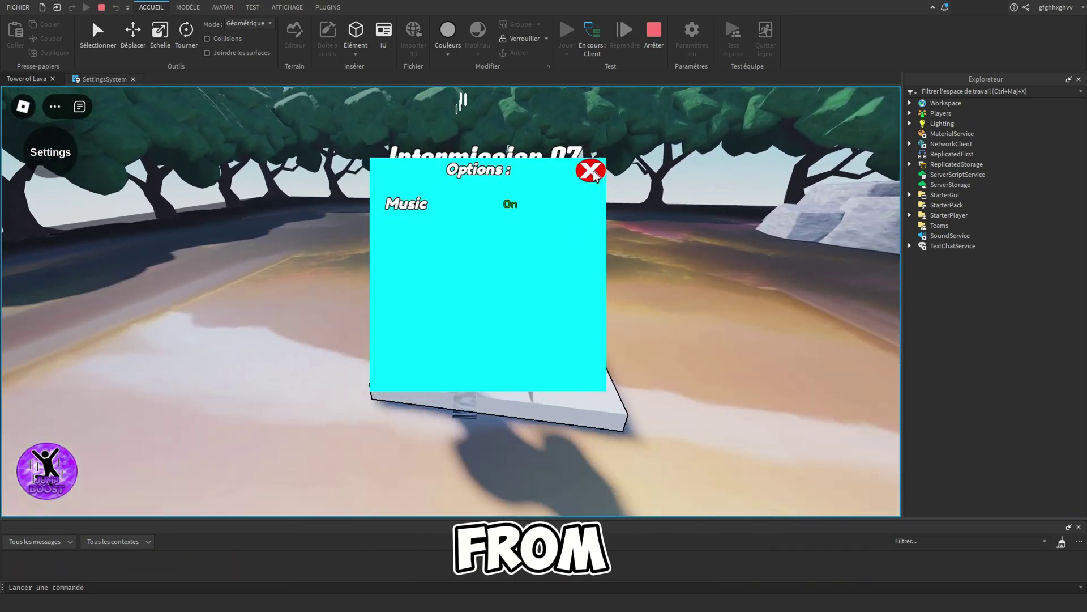
pyautogui.click(590, 170)
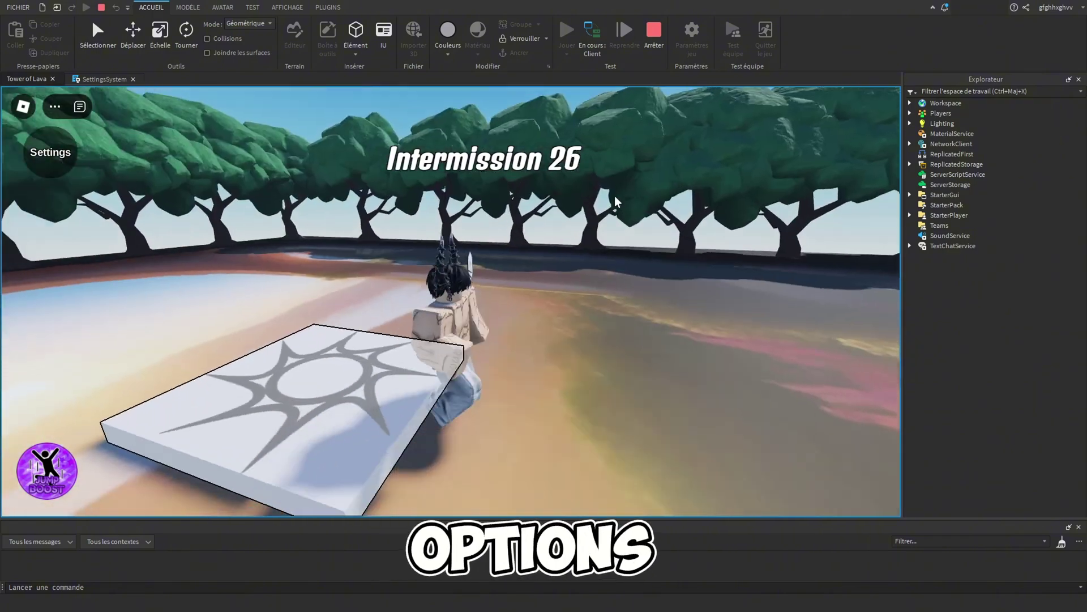
pyautogui.press('d')
pyautogui.press('w')
pyautogui.press('d')
pyautogui.press('w')
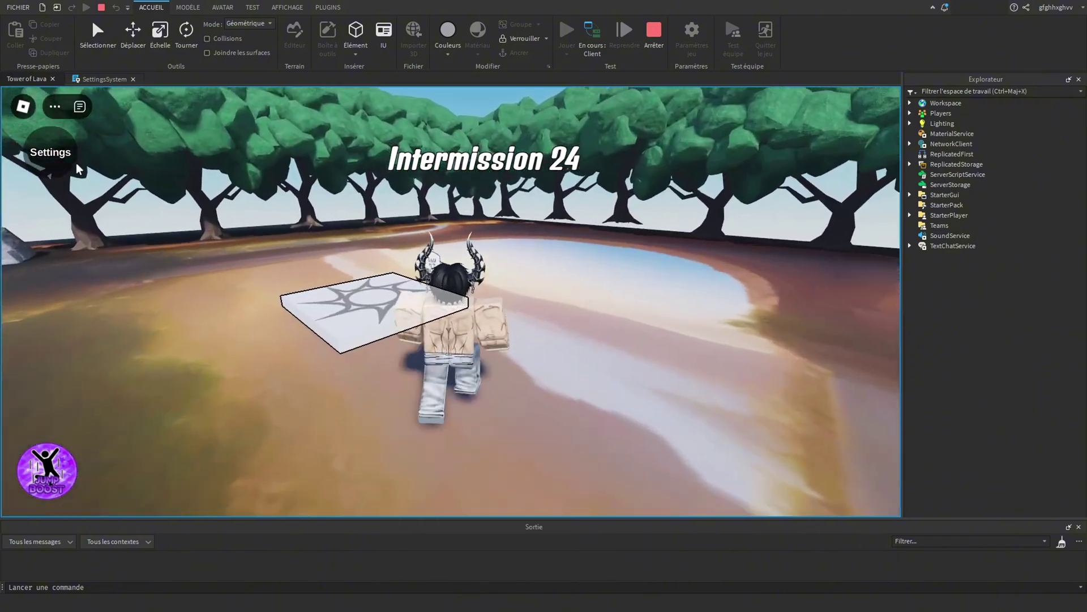
pyautogui.click(68, 163)
pyautogui.click(591, 169)
pyautogui.click(57, 161)
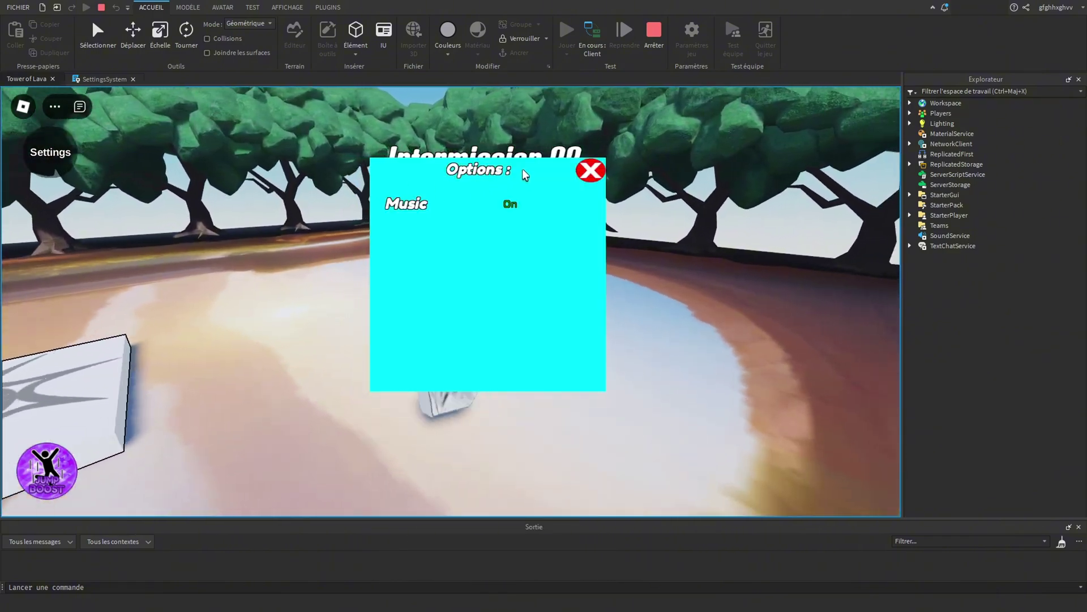
pyautogui.click(590, 170)
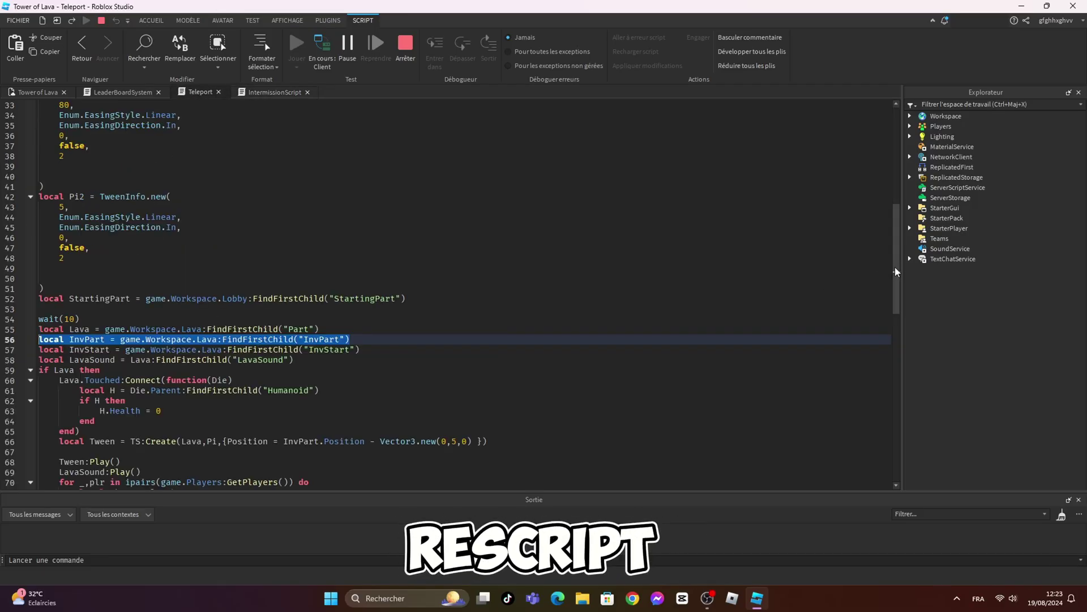
# Step: Review the Teleport and LeaderBoardSystem scripts for the lava tweens and win handling, and return to the running game view
pyautogui.moveTo(896, 271); pyautogui.dragTo(901, 192)
pyautogui.scroll(-4, 898, 330)
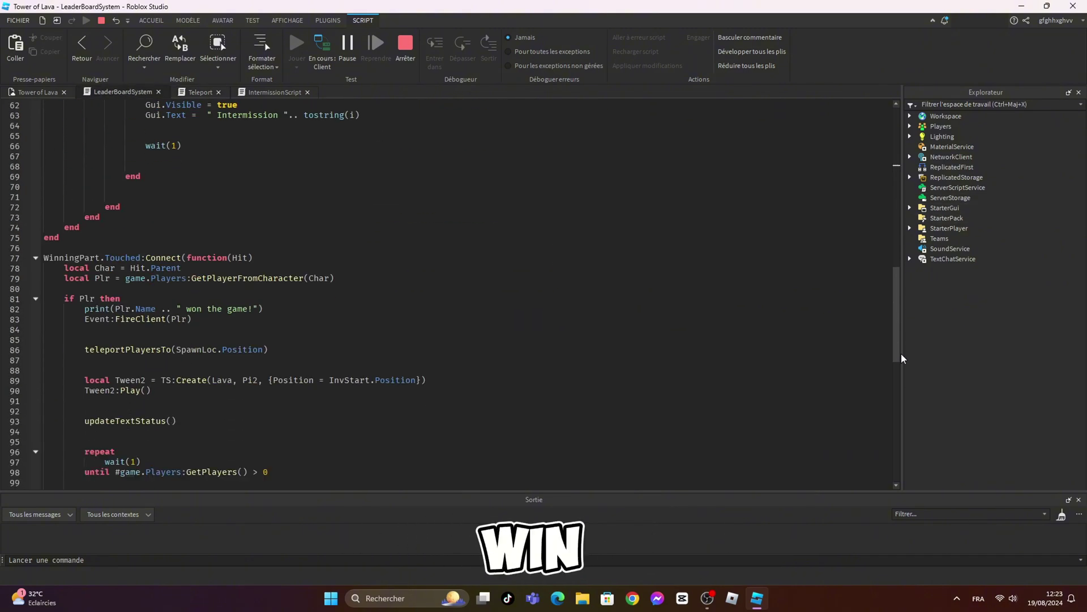
pyautogui.scroll(1, 899, 213)
pyautogui.click(36, 92)
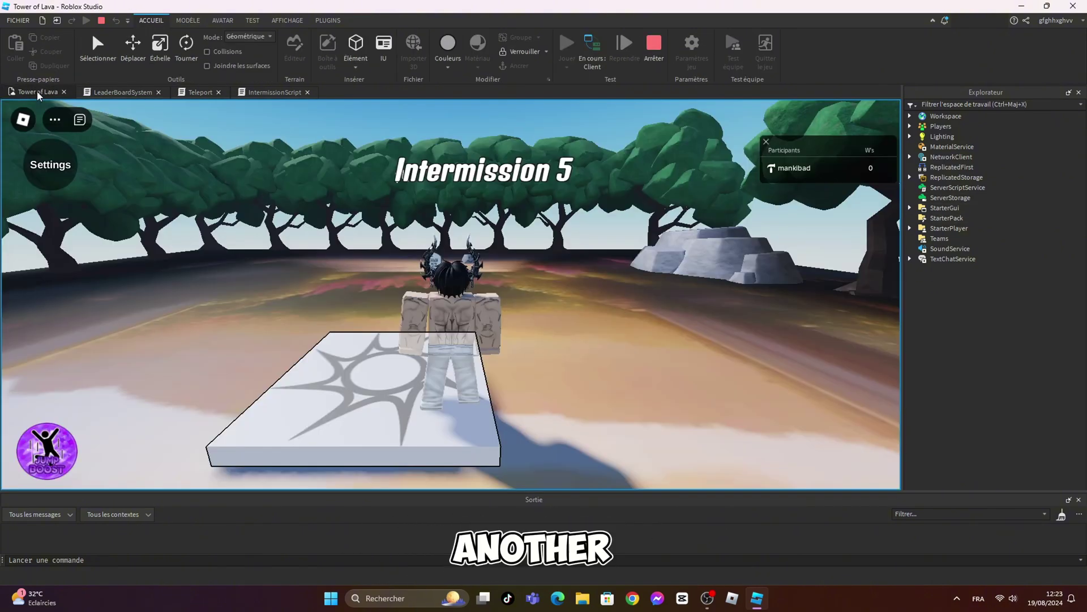